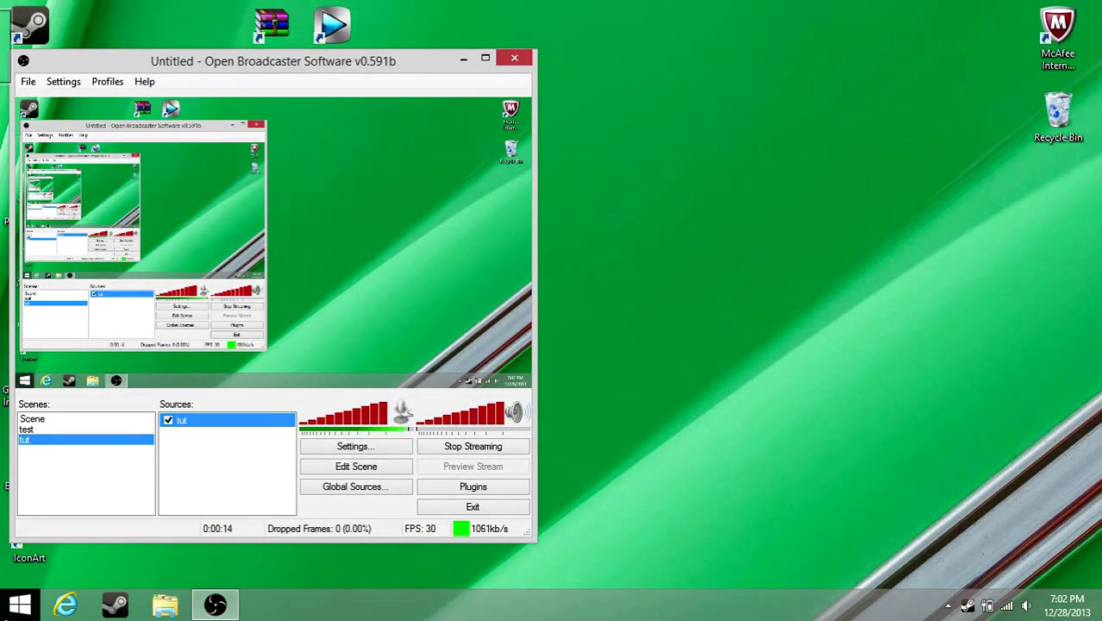
- Bring up the Start screen, then return to the desktop
left_click(19, 603)
mouse_move(3, 328)
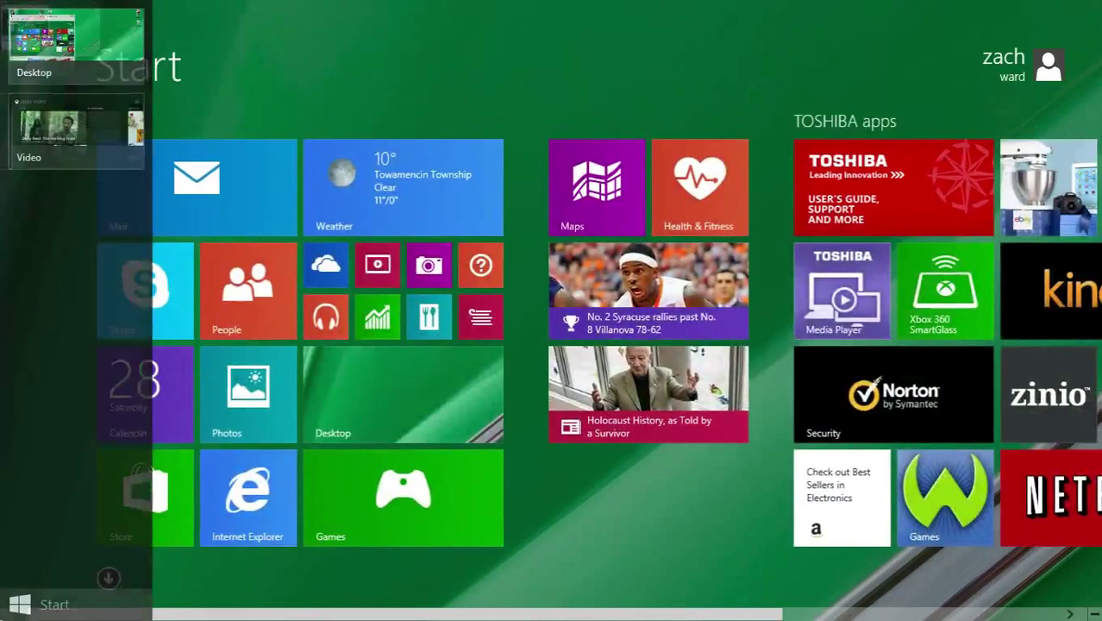
key("super")
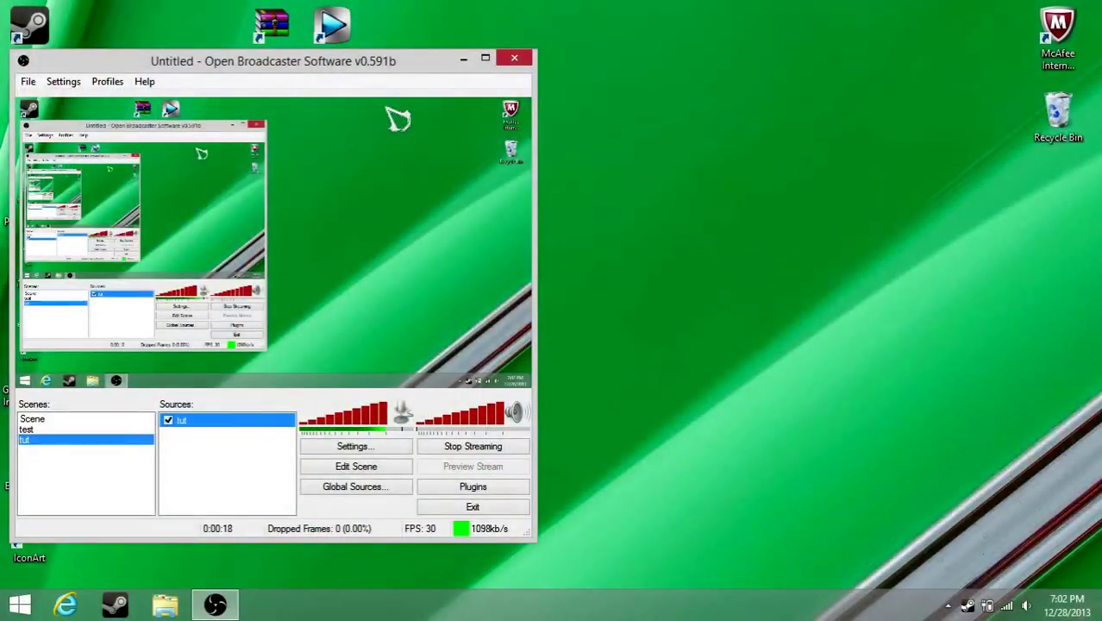
- Move the OBS window, maximize and restore it, then minimize it to the taskbar
left_click_drag(319, 61, 575, 52)
left_click(728, 40)
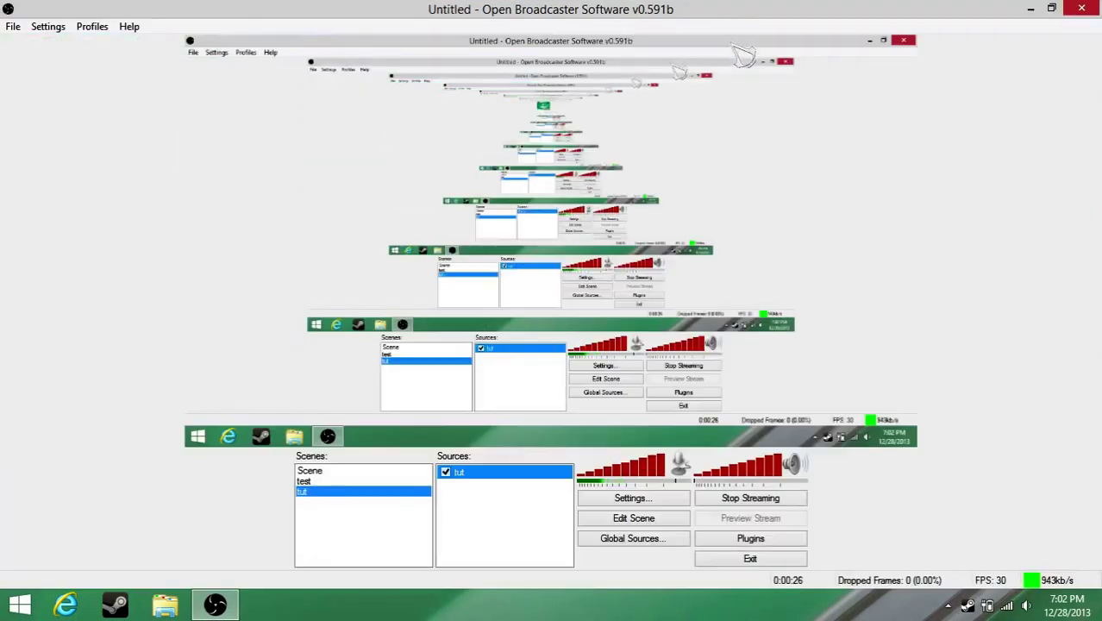
left_click(1053, 10)
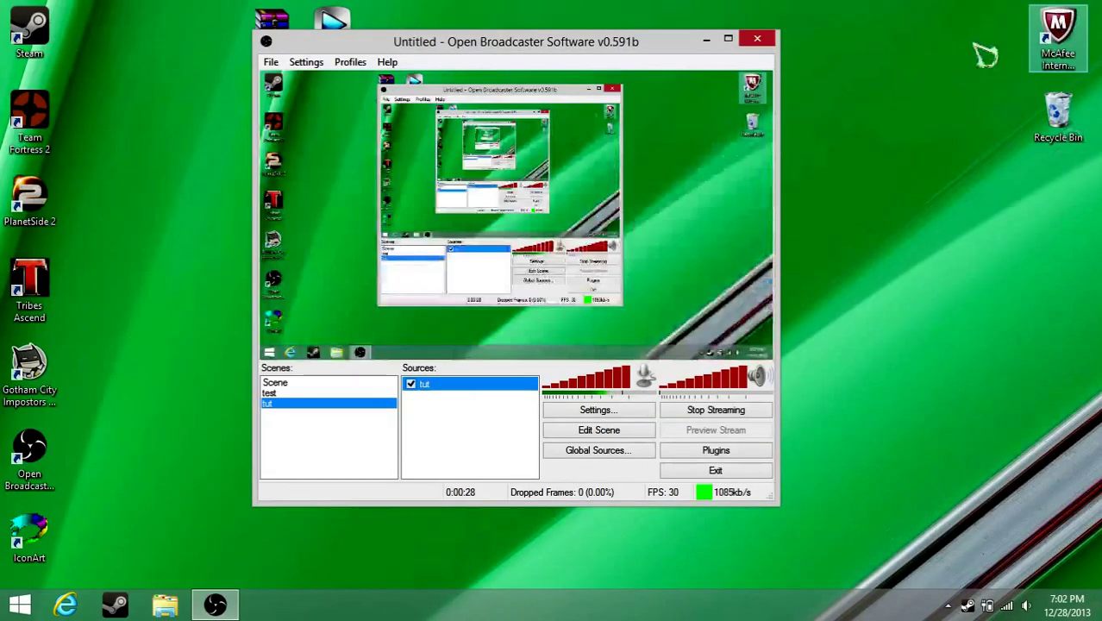
left_click(706, 23)
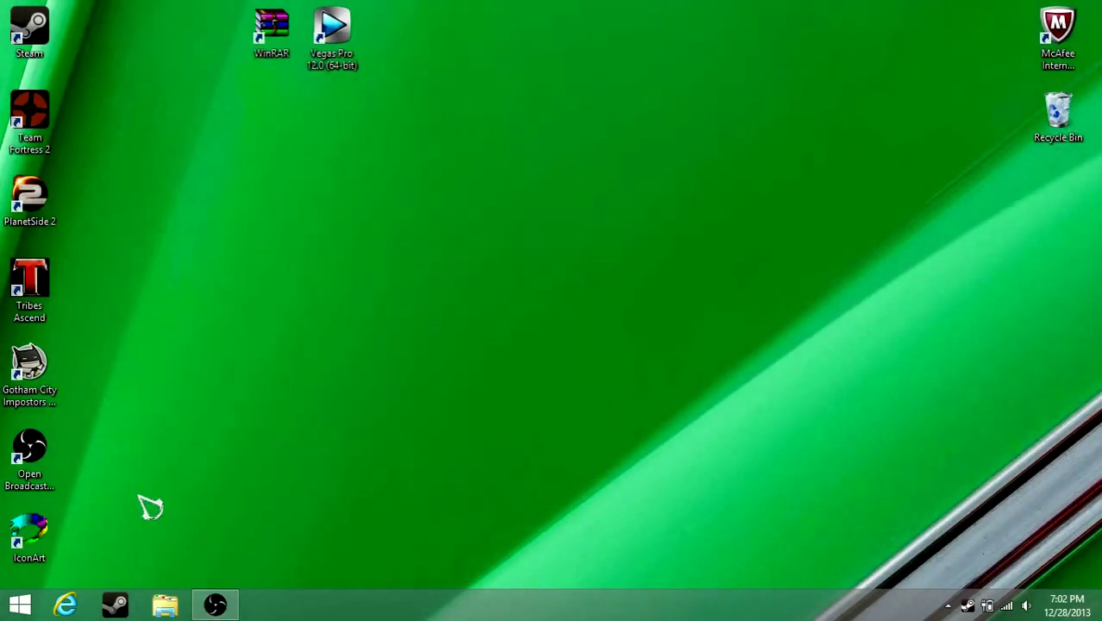
- In a maximized Internet Explorer, search Google for 'open broadcaster software'
left_click(65, 603)
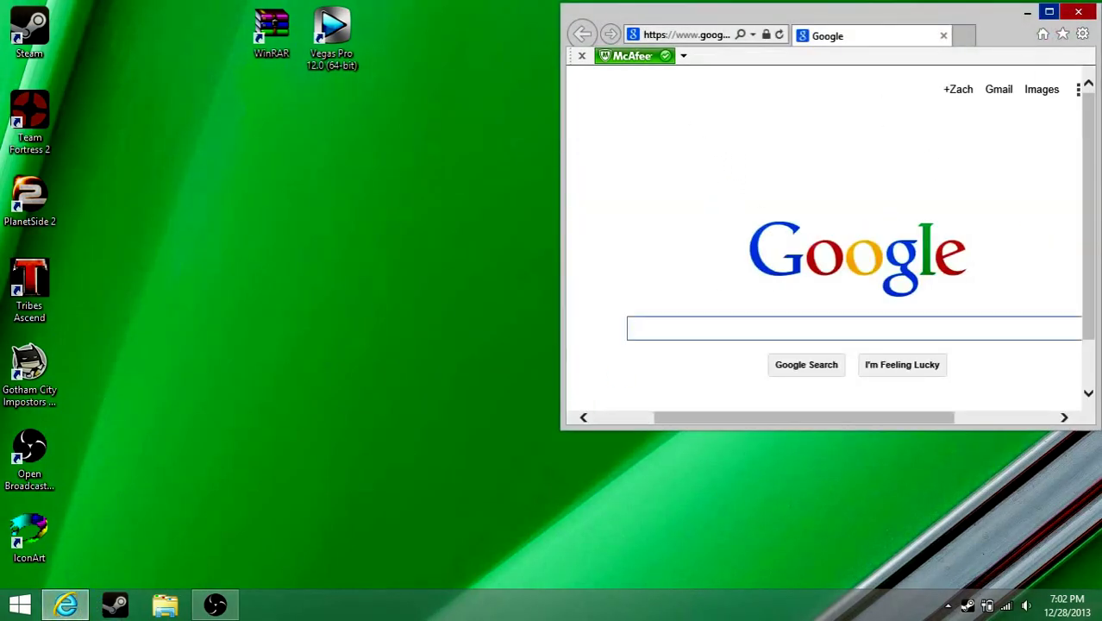
left_click(1052, 12)
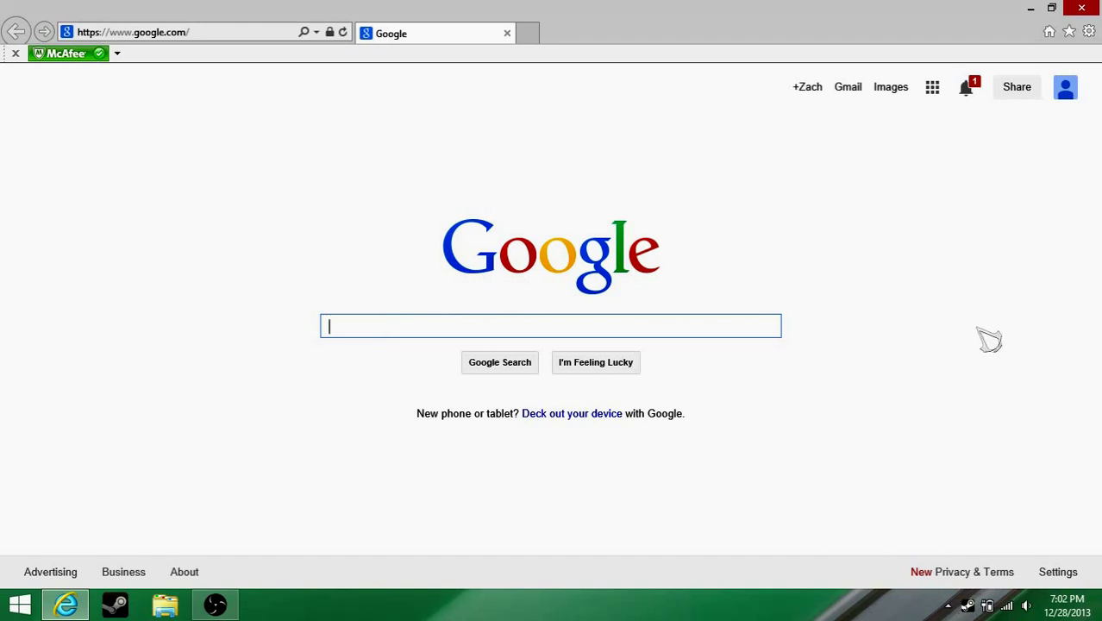
type("o")
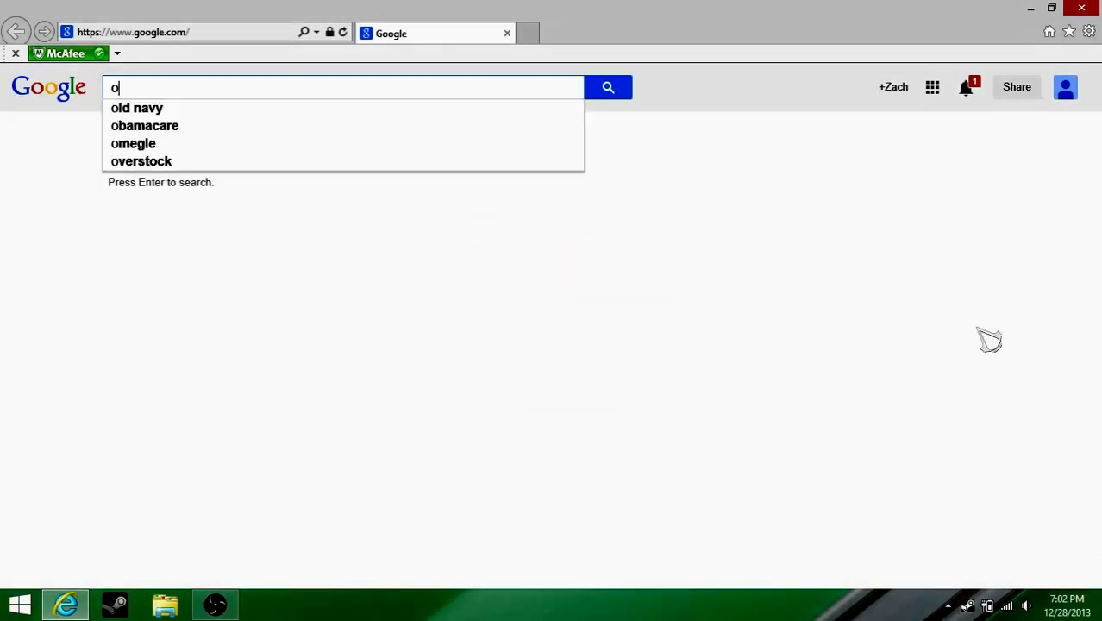
type("pen")
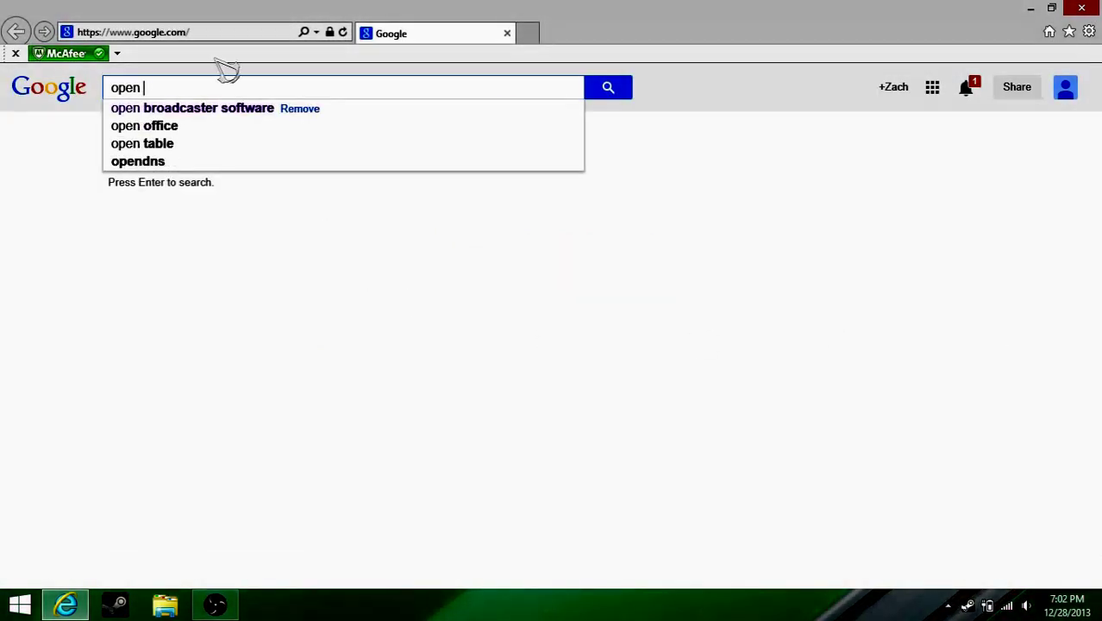
left_click(241, 119)
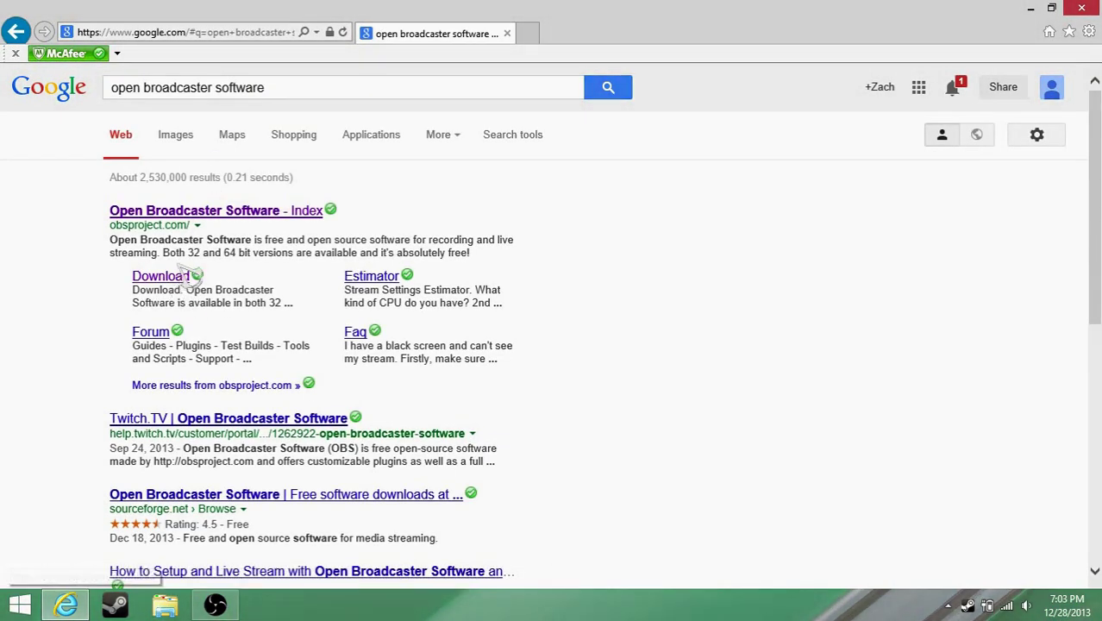
- From obsproject.com, request the 0.591 Beta binaries download, then close the browser
left_click(228, 211)
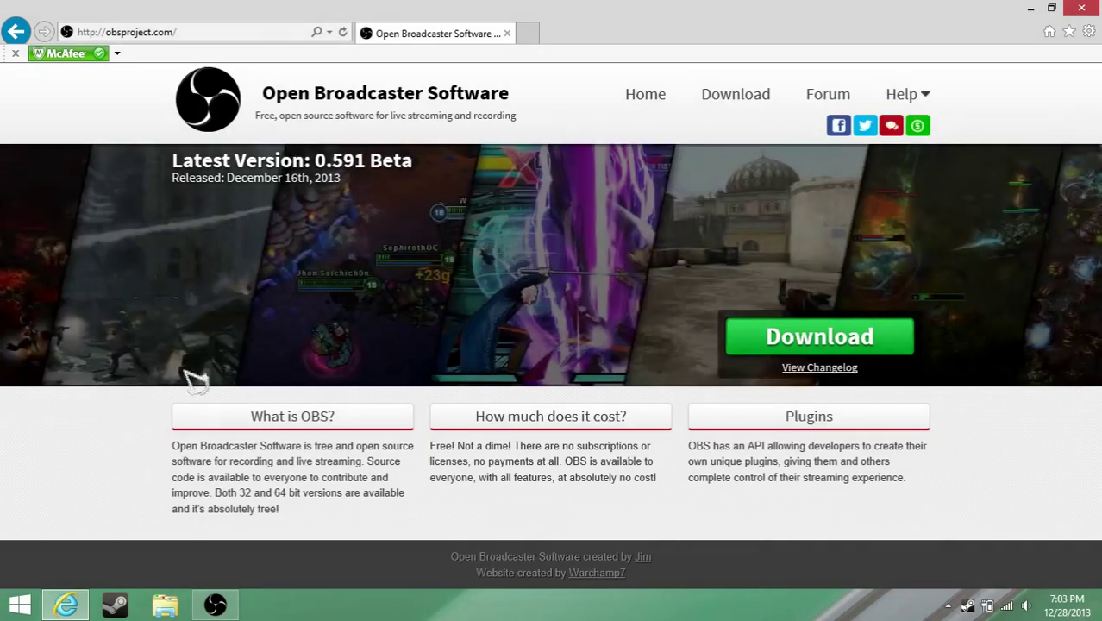
left_click(743, 95)
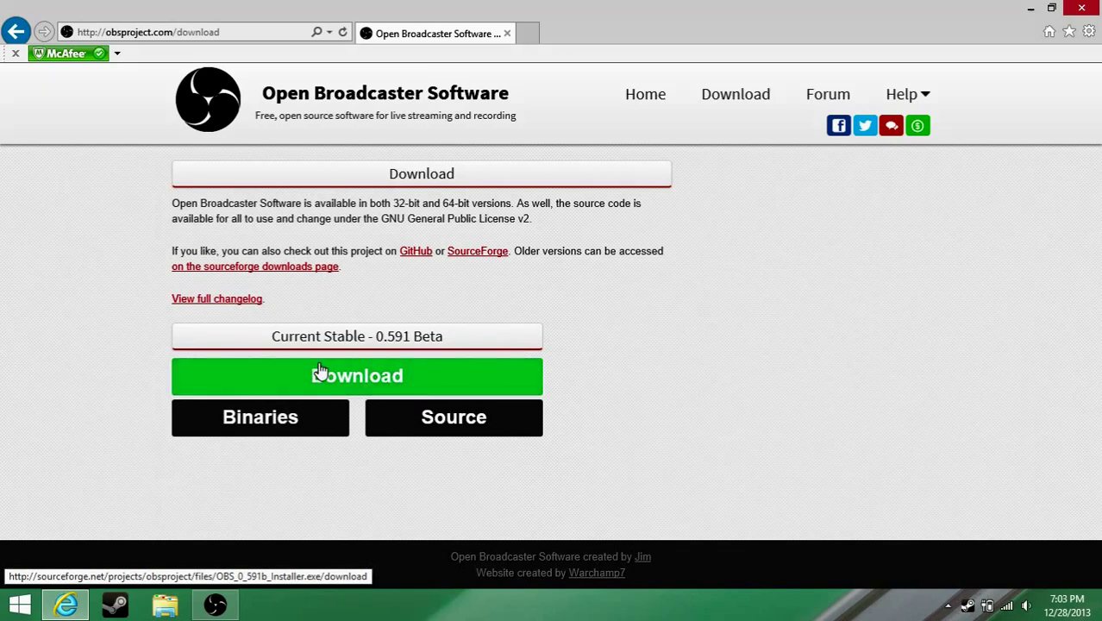
left_click(318, 426)
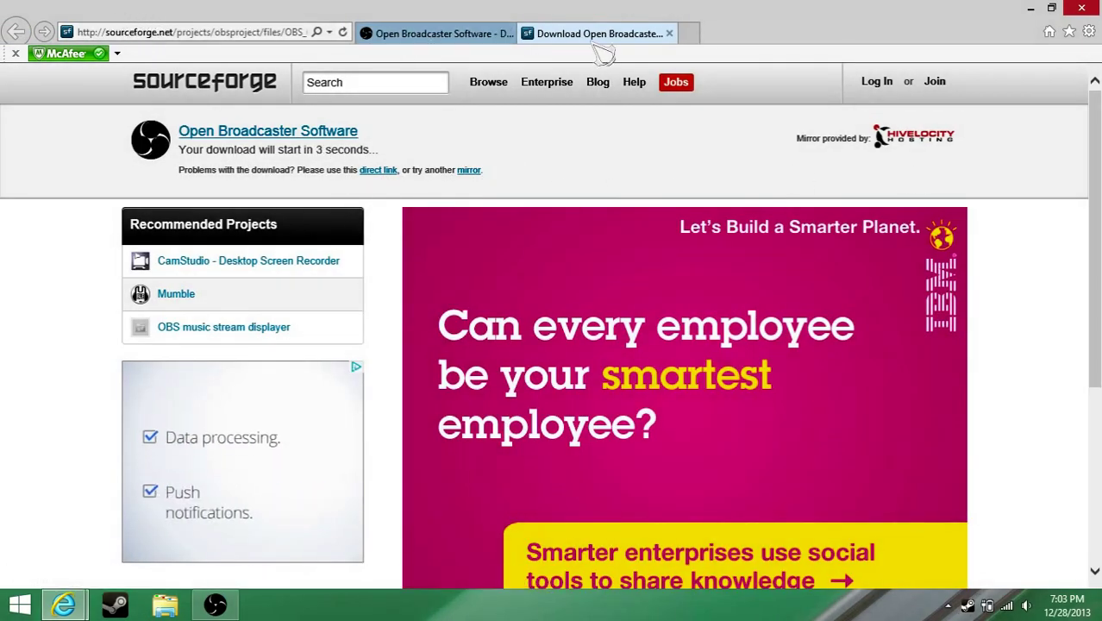
left_click(669, 33)
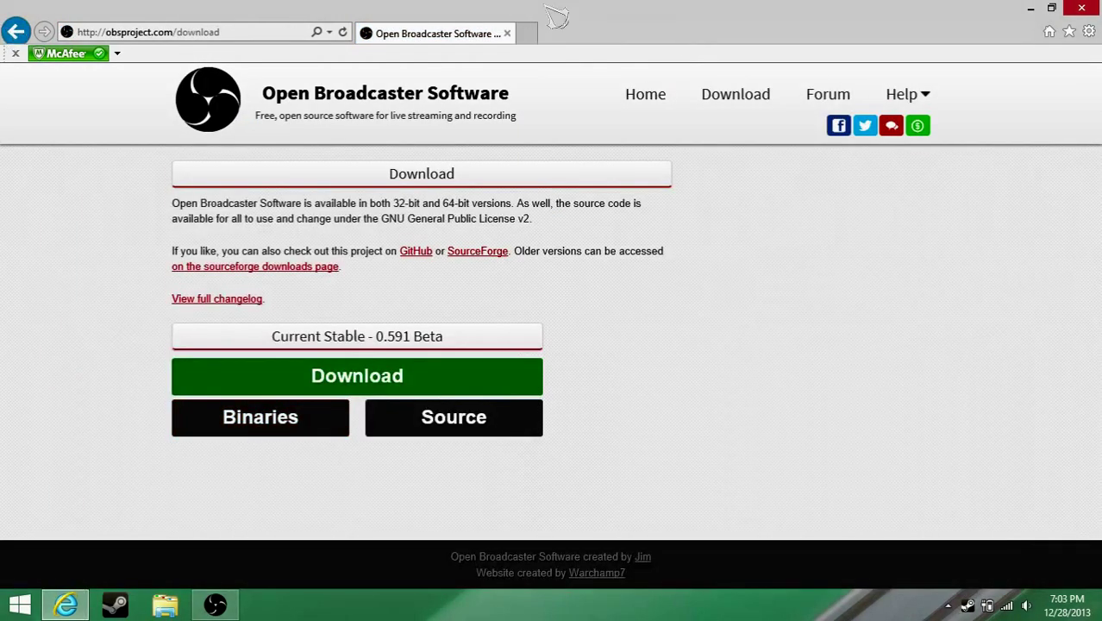
left_click(510, 36)
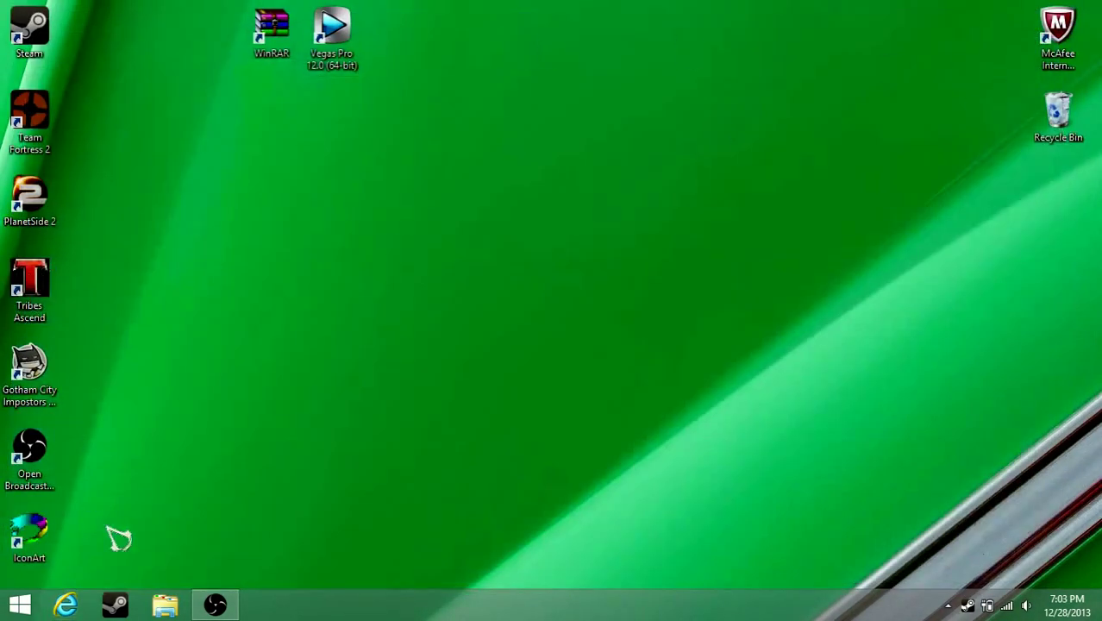
left_click(172, 606)
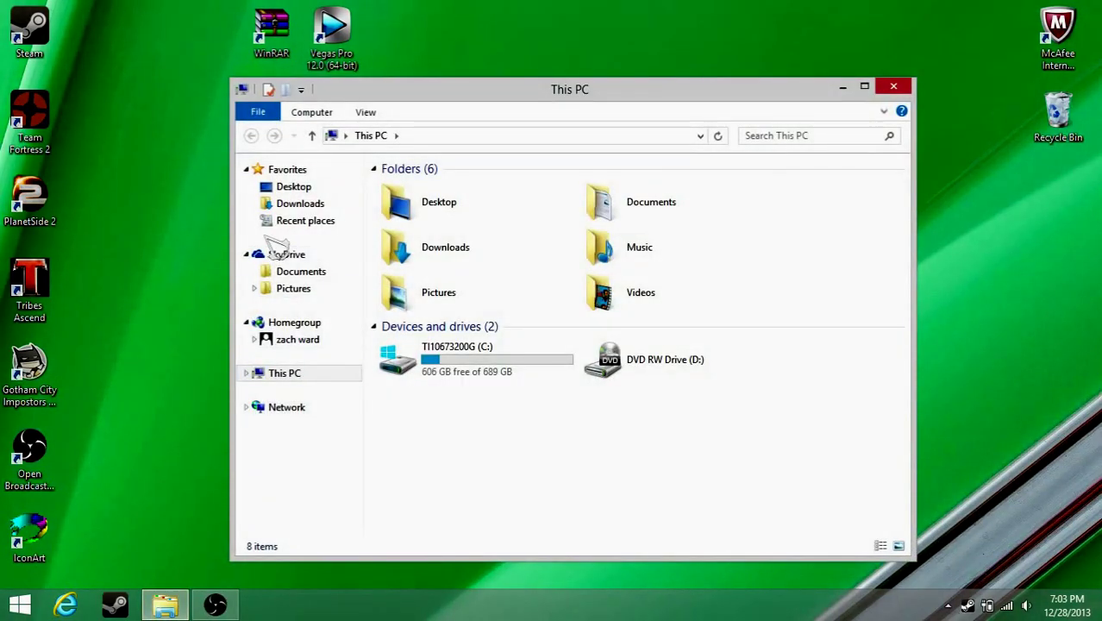
left_click(320, 212)
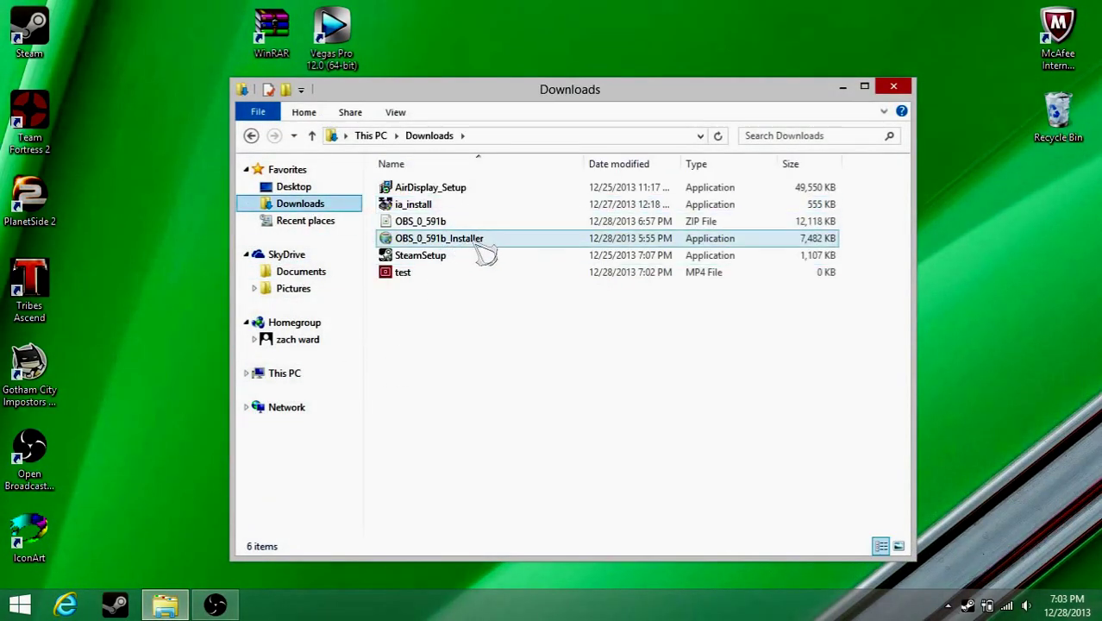
left_click(499, 256)
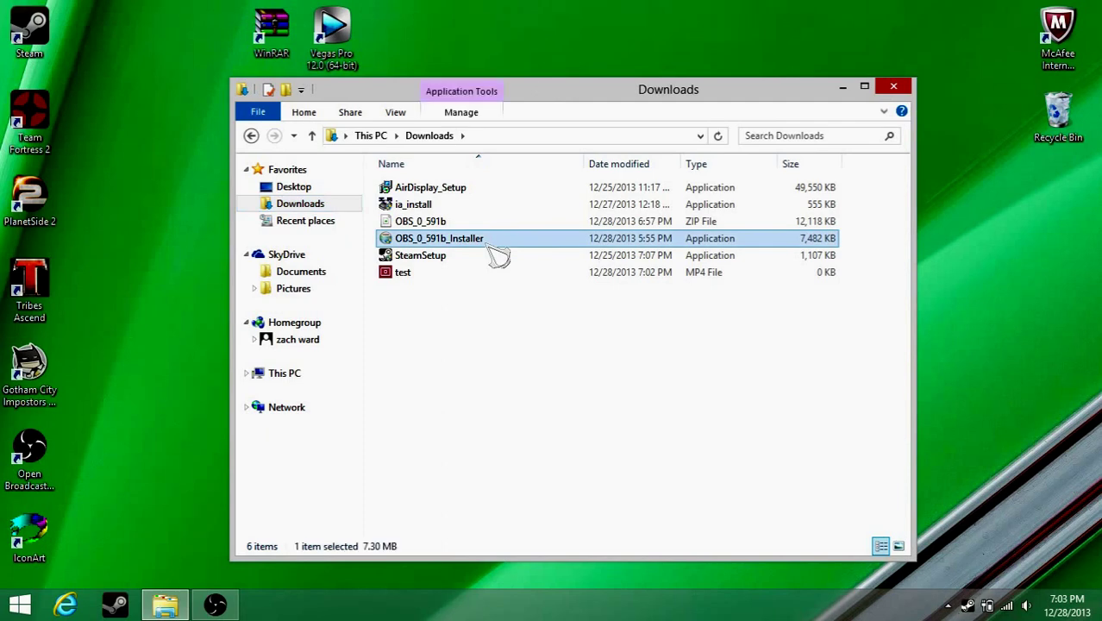
right_click(509, 242)
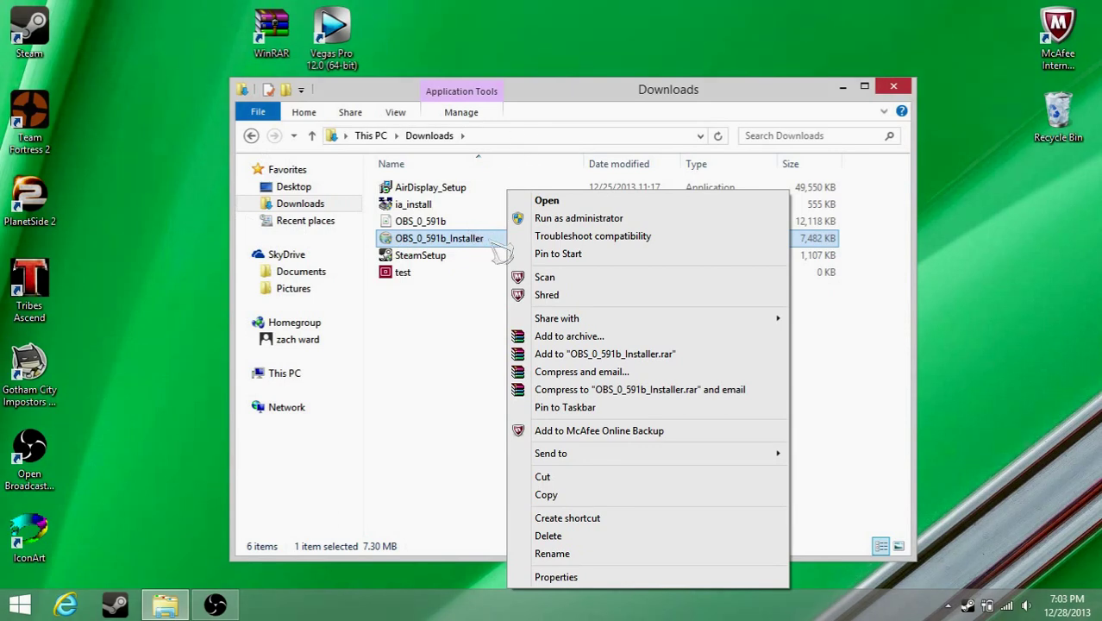
left_click(434, 336)
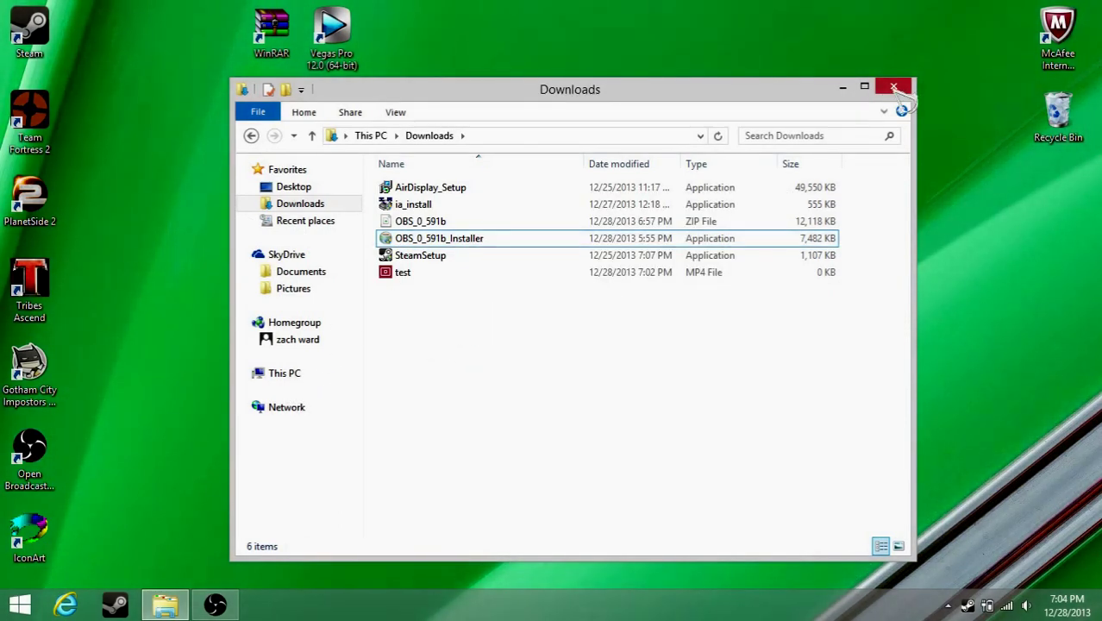
left_click(897, 86)
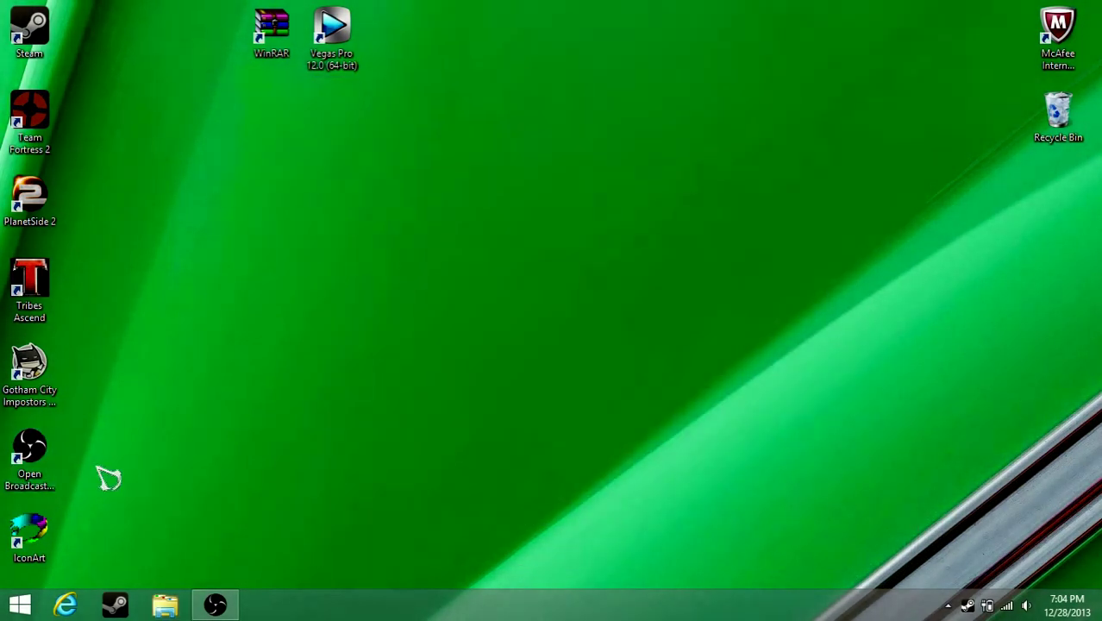
- Dismiss the OBS desktop shortcut's context menu and restore the minimized OBS window from the taskbar
right_click(47, 449)
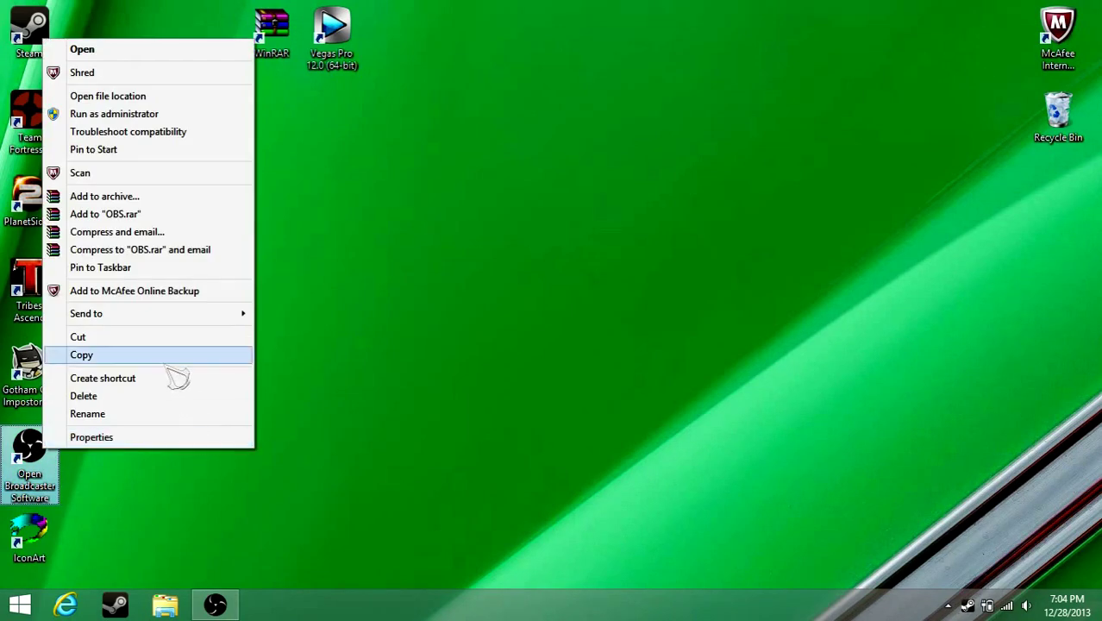
left_click(181, 133)
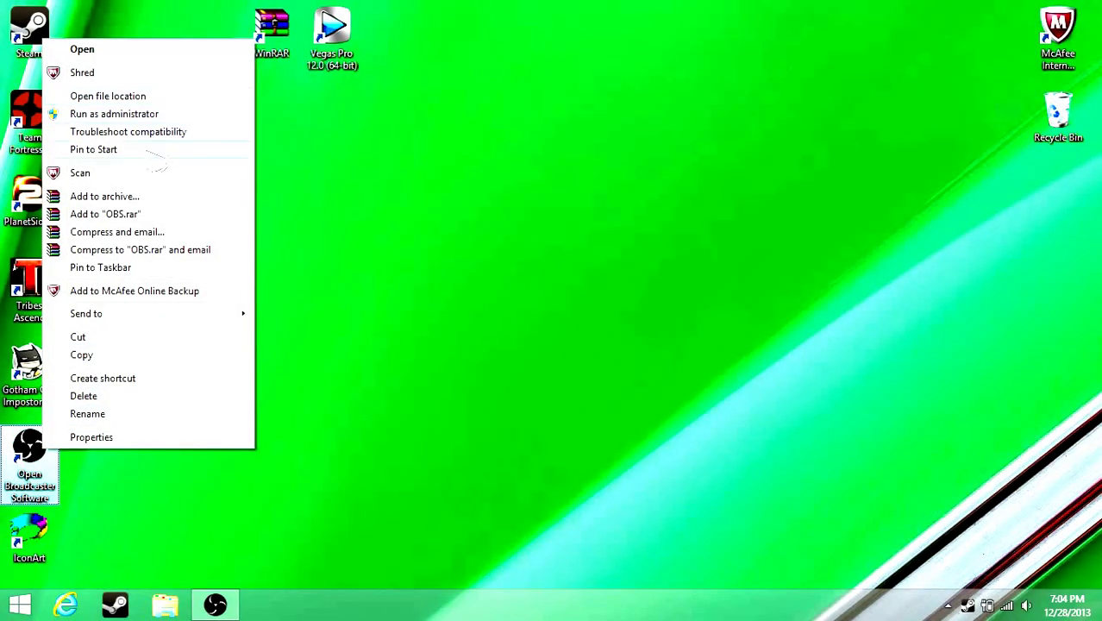
left_click(151, 152)
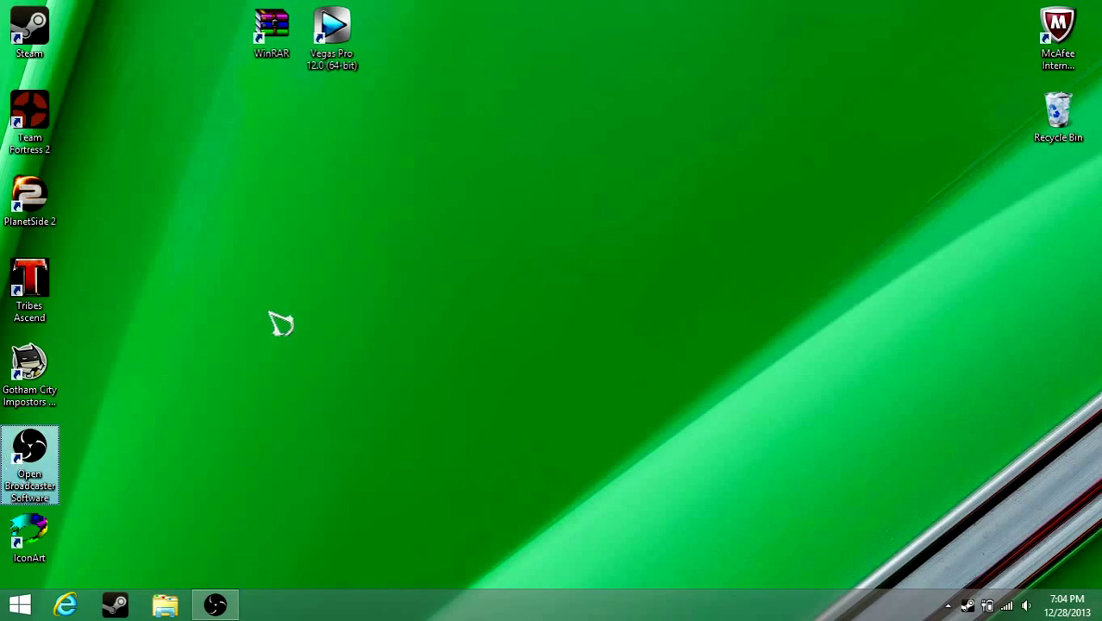
left_click(215, 605)
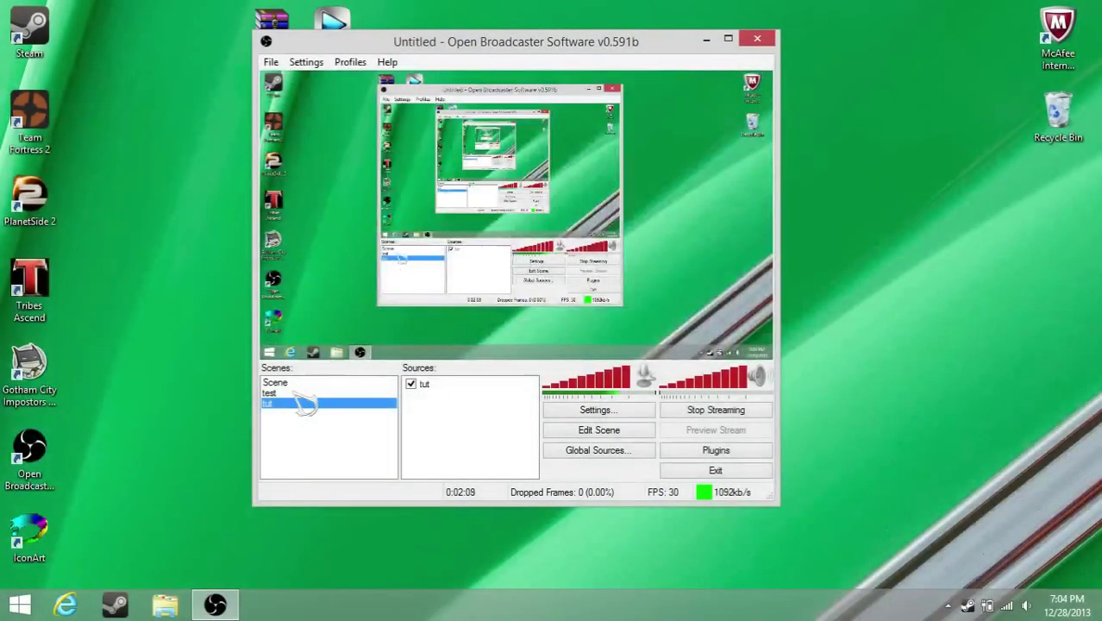
- Switch to the 'tut' scene and cancel its removal at the confirmation
left_click(301, 393)
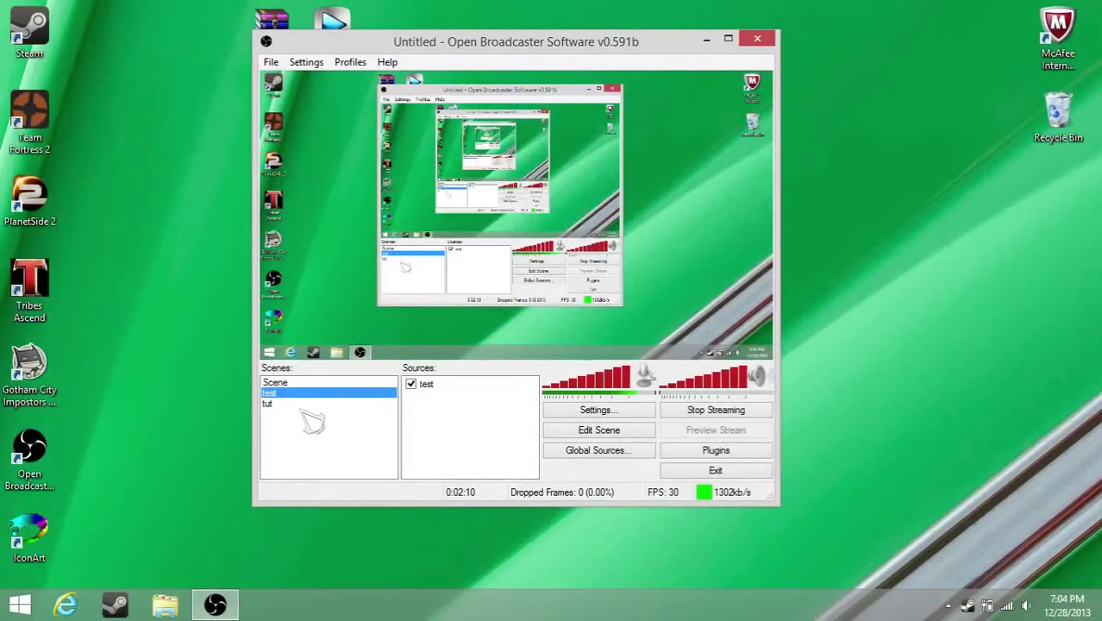
left_click(317, 403)
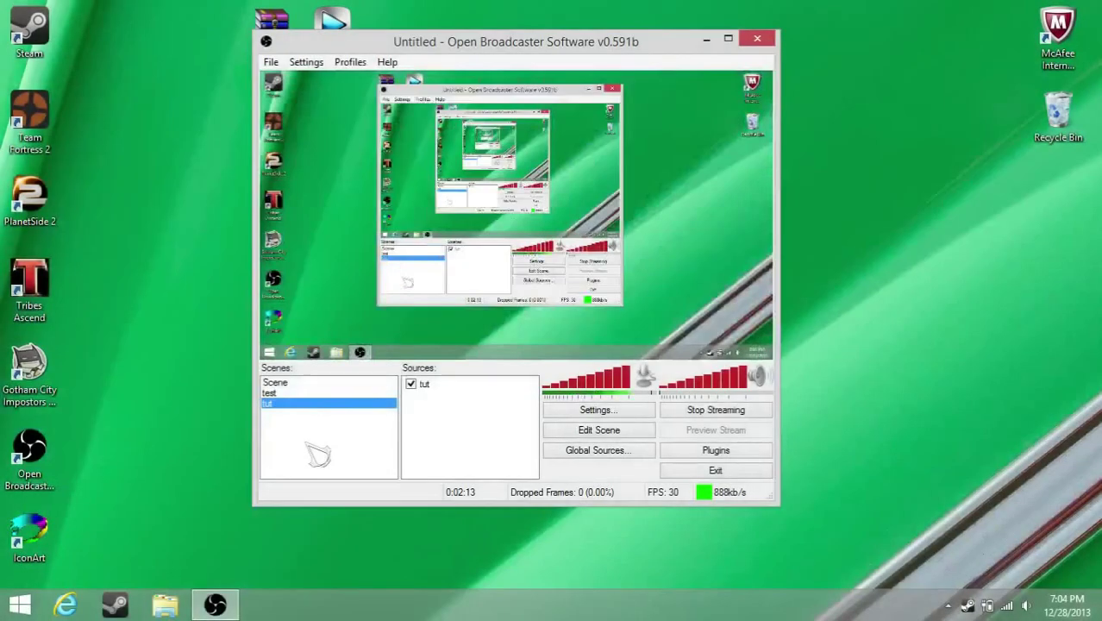
right_click(307, 443)
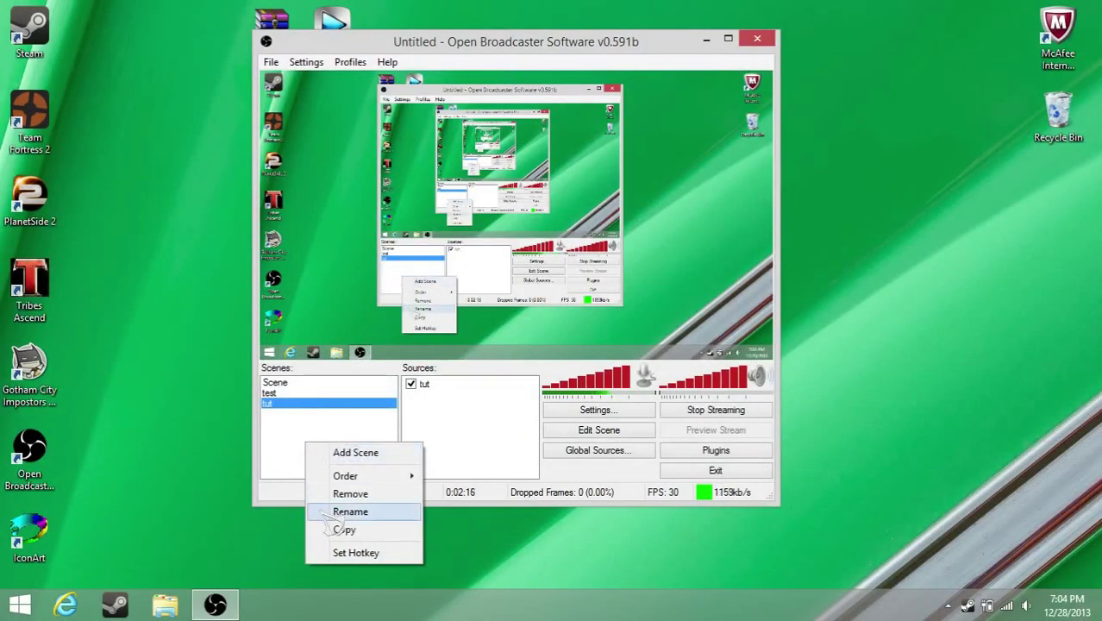
left_click(349, 495)
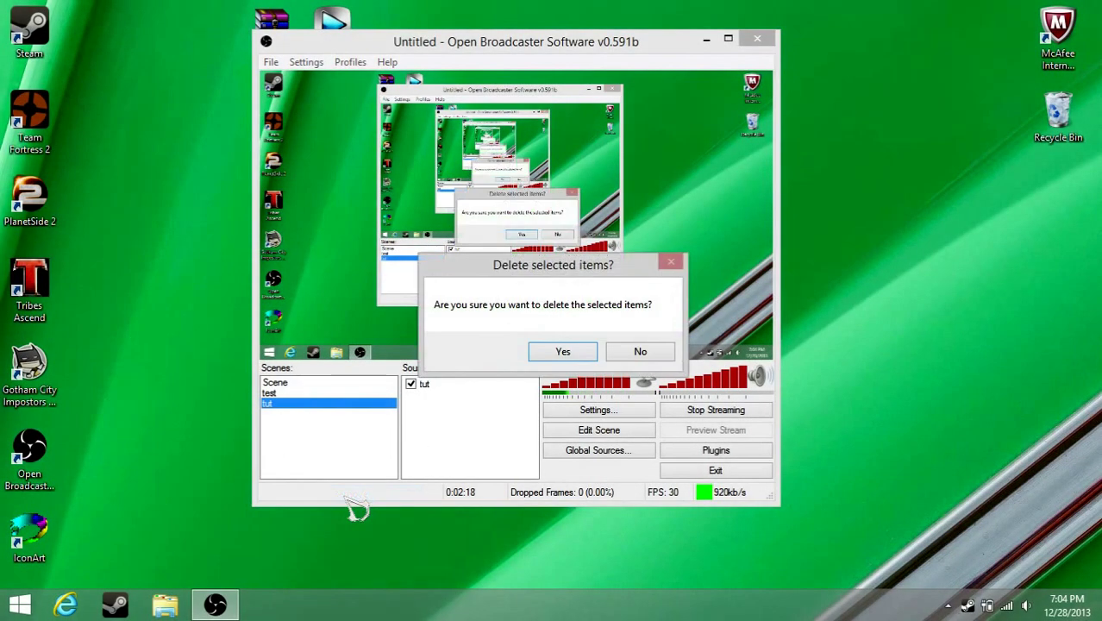
left_click(640, 351)
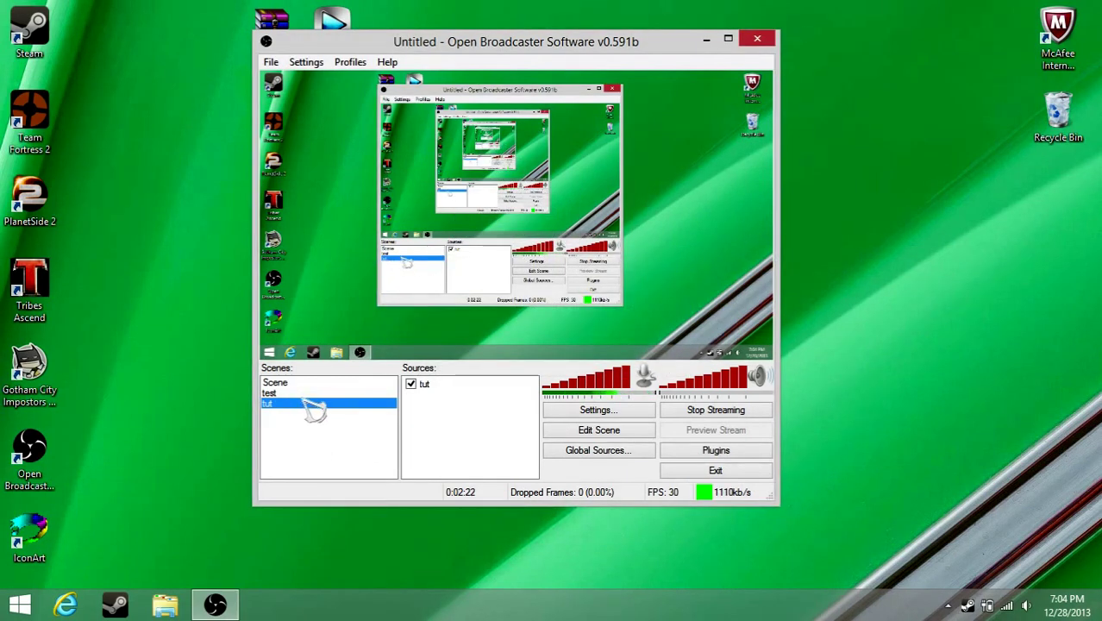
- Open Settings on the Broadcast Settings page, where Mode is File Output Only
right_click(432, 404)
left_click(472, 399)
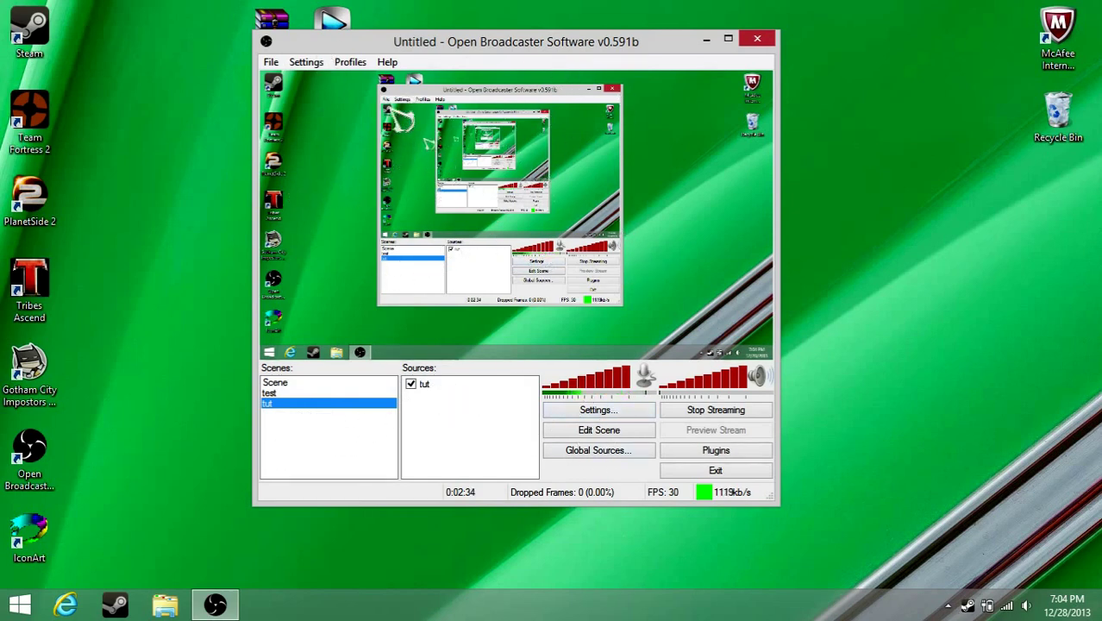
left_click(617, 410)
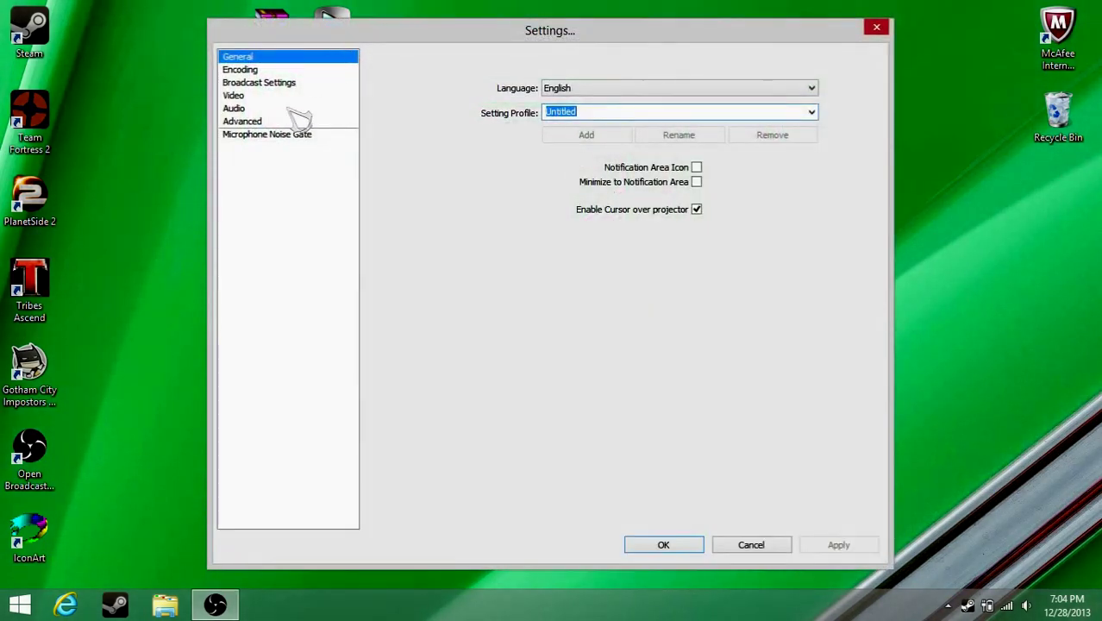
left_click(287, 83)
left_click(682, 72)
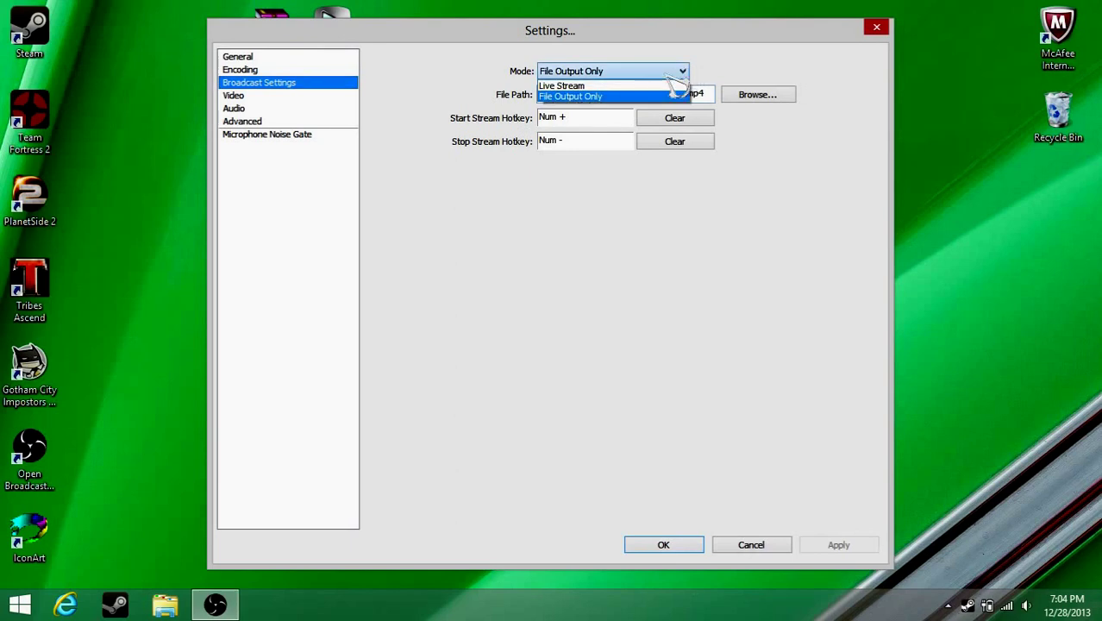
left_click(655, 85)
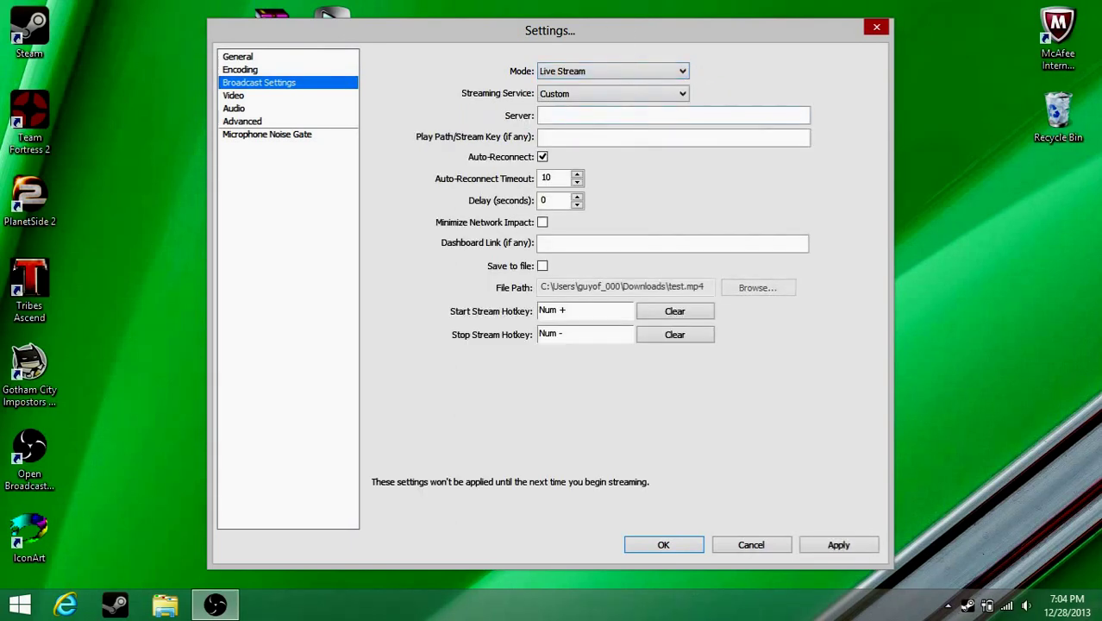
left_click(875, 27)
left_click(607, 412)
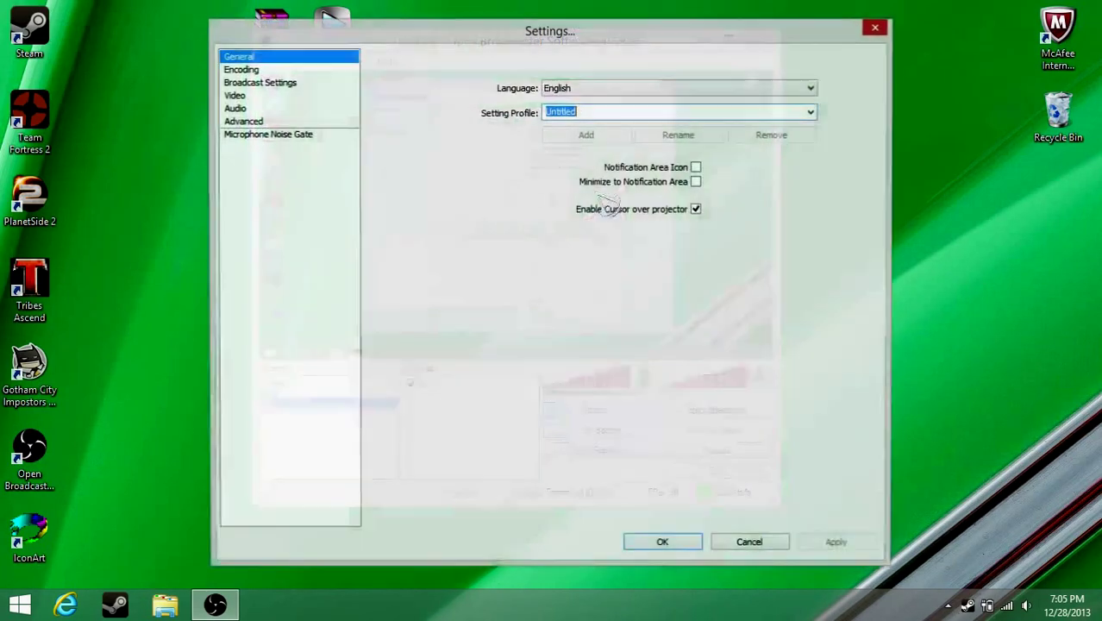
left_click(315, 83)
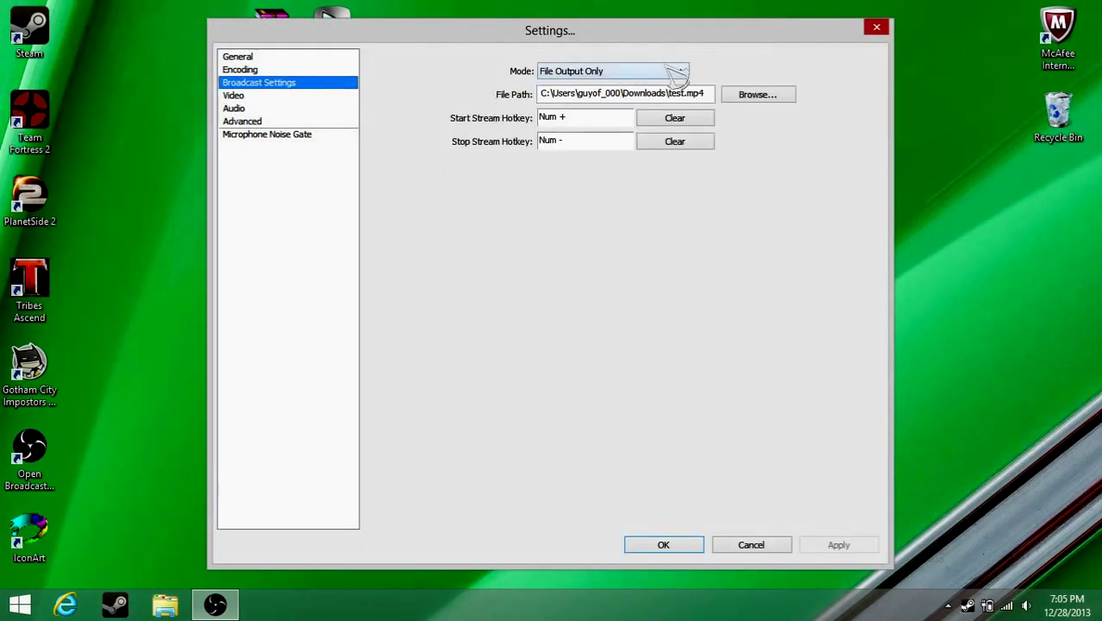
left_click(677, 72)
left_click(655, 83)
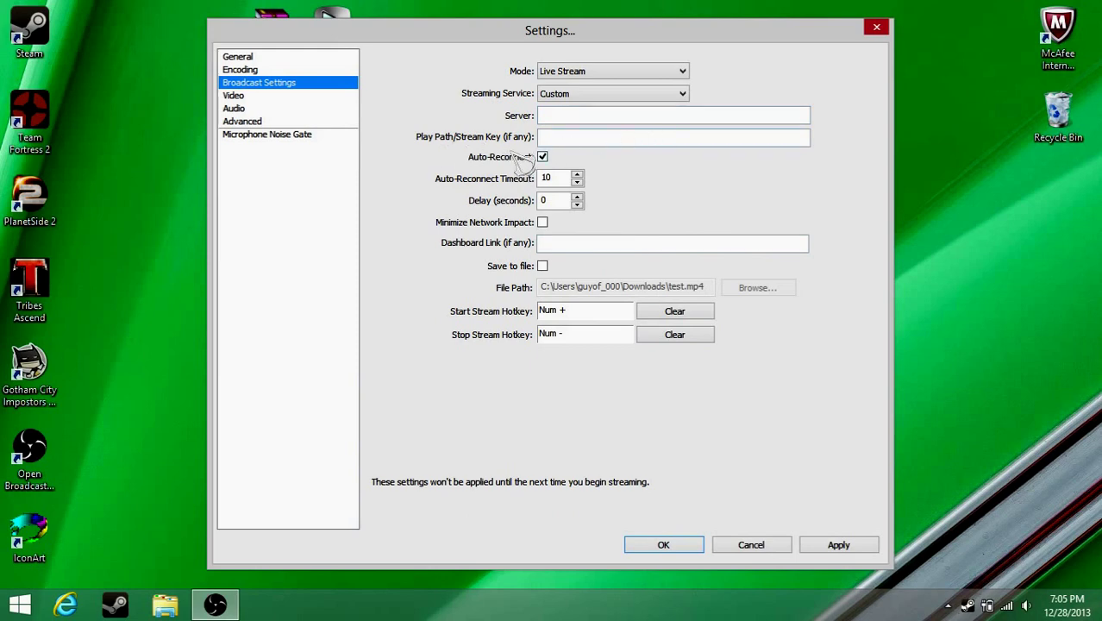
left_click(652, 93)
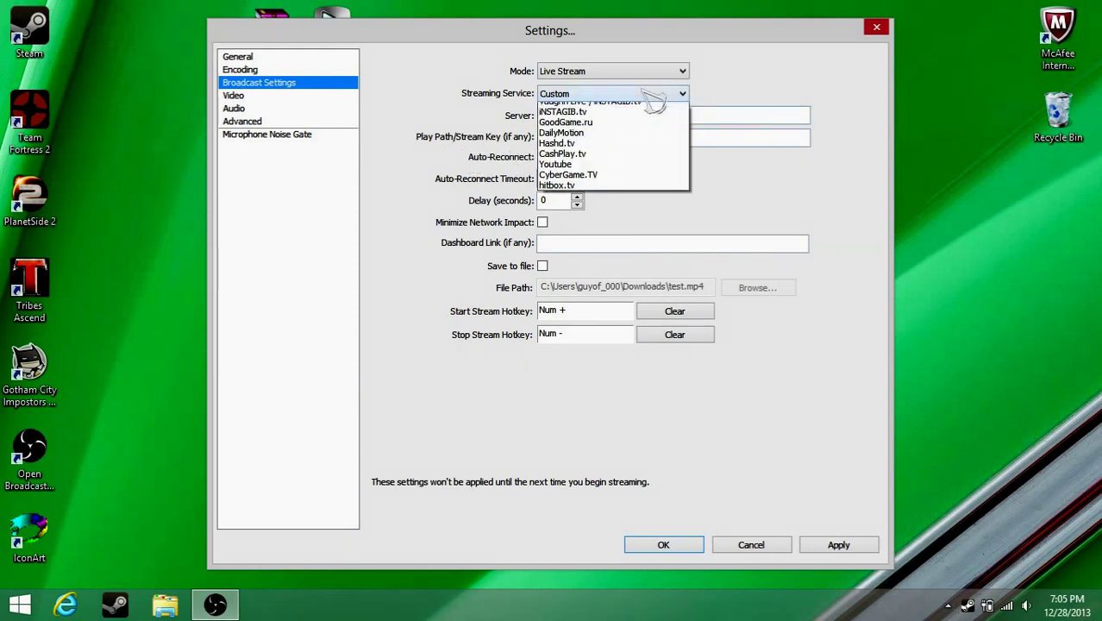
left_click(652, 94)
left_click(642, 95)
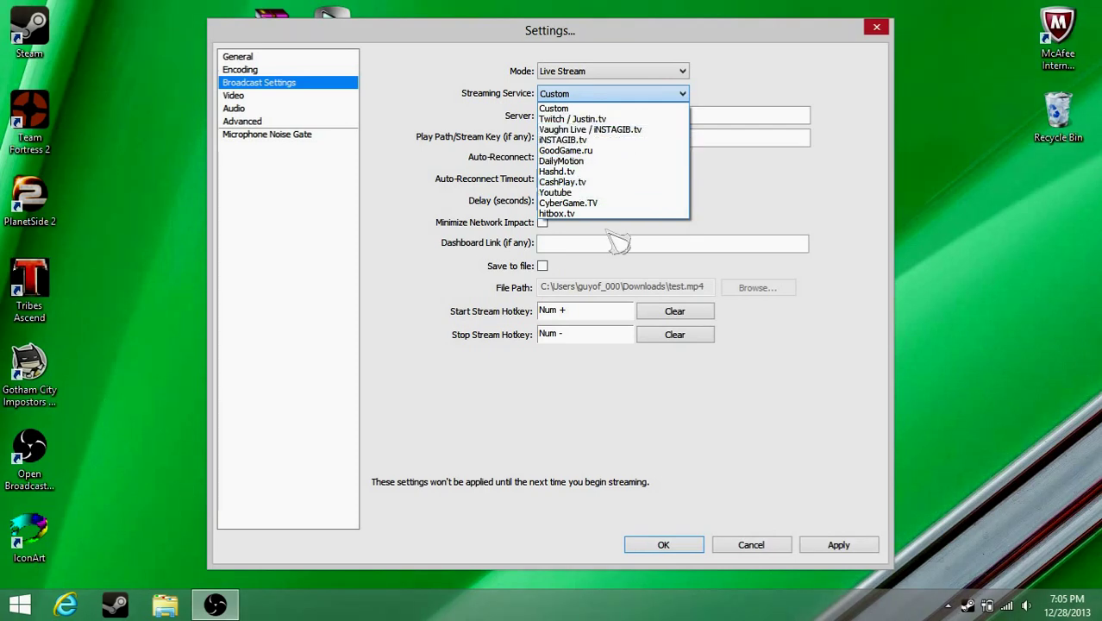
left_click(707, 112)
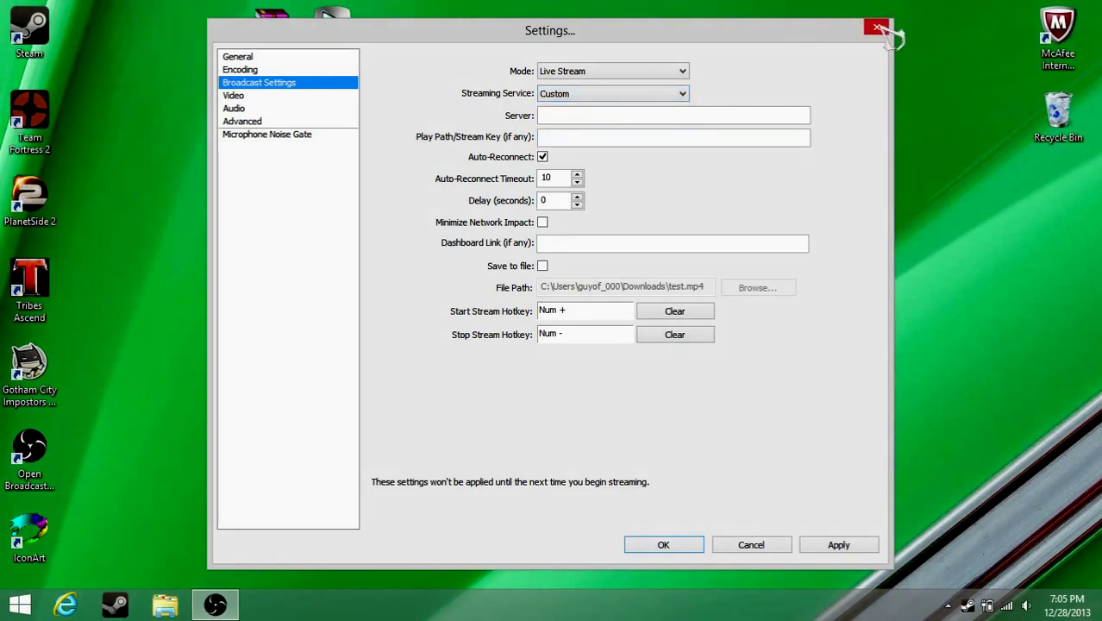
left_click(669, 76)
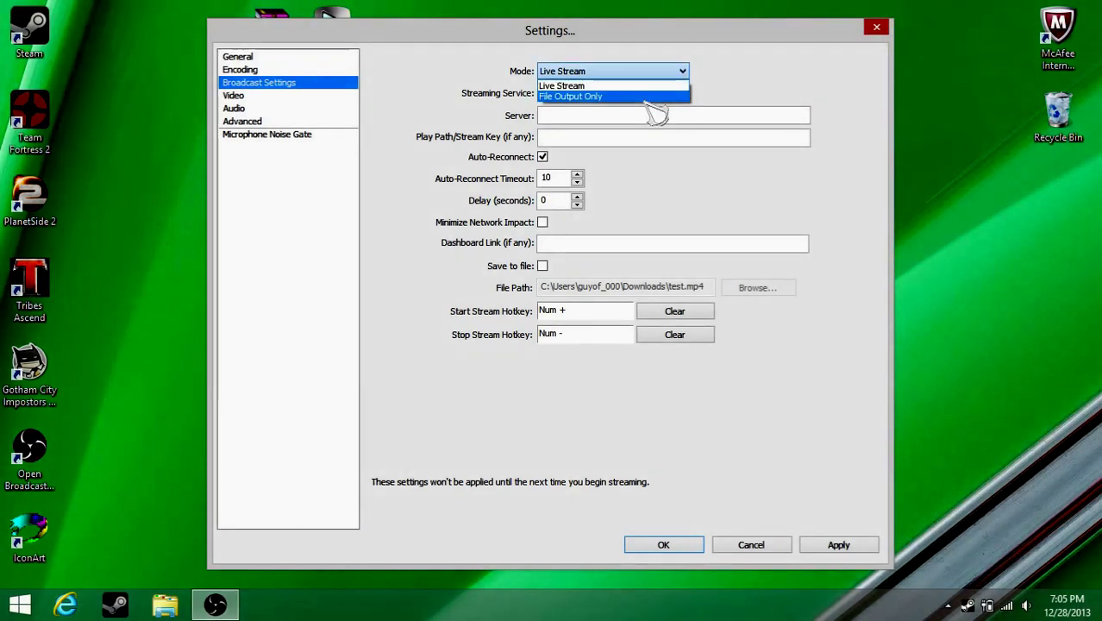
left_click(655, 97)
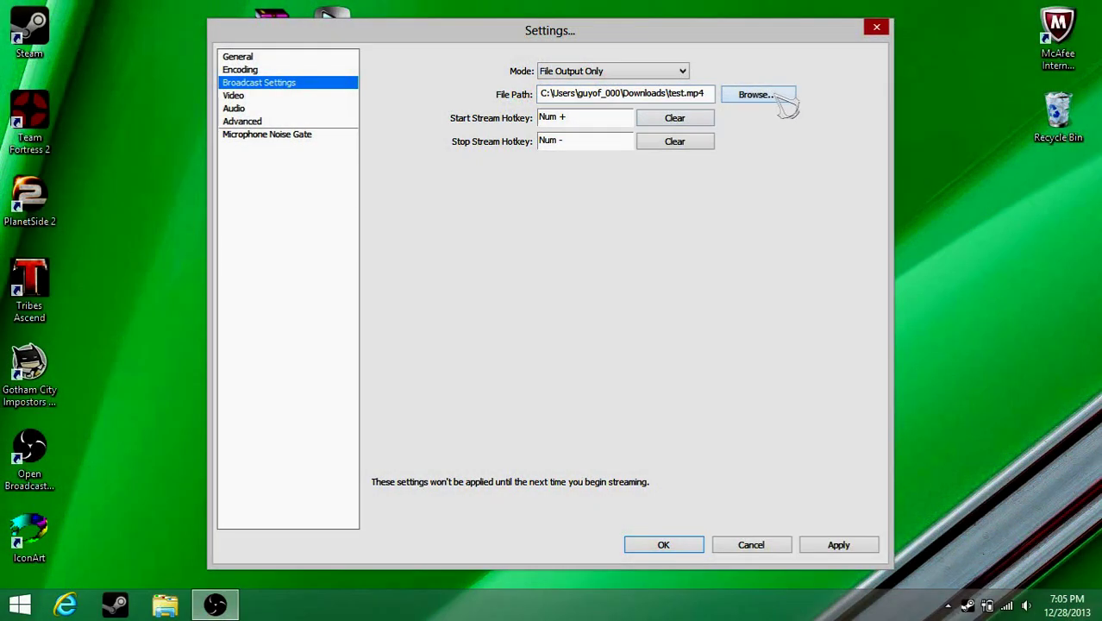
- In the file browser, try deleting the old test.mp4, giving up since it's in use
left_click(780, 96)
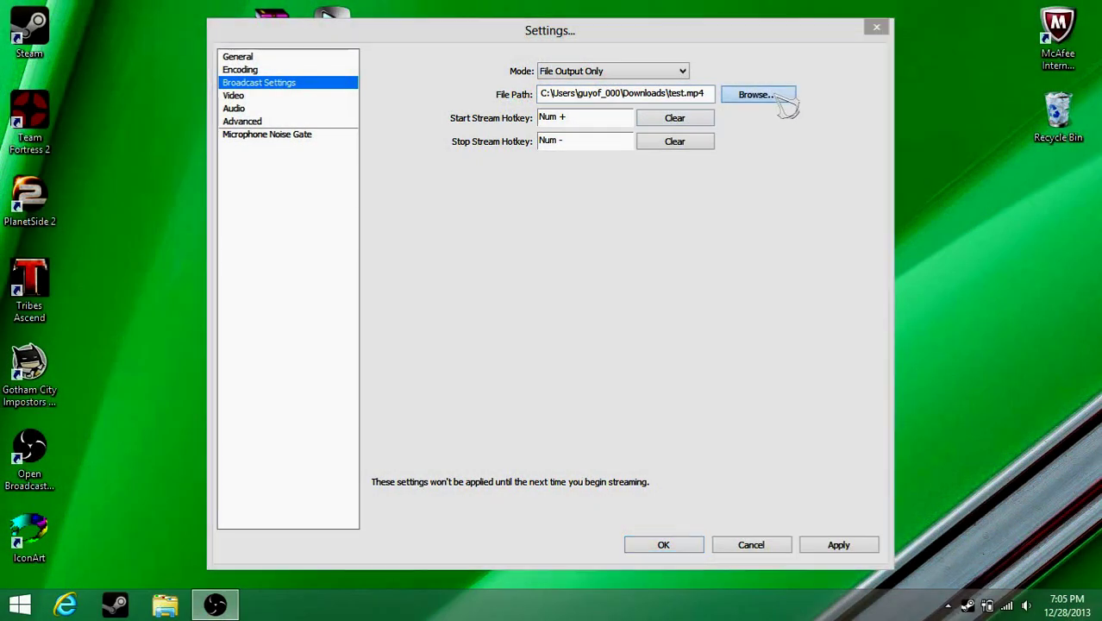
left_click(416, 184)
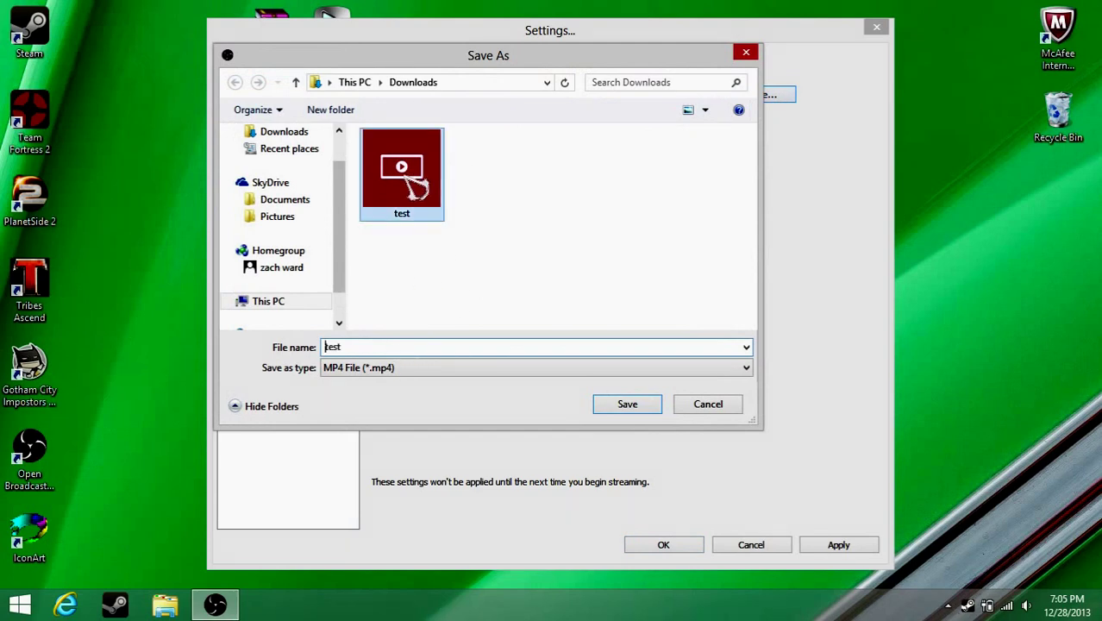
right_click(402, 172)
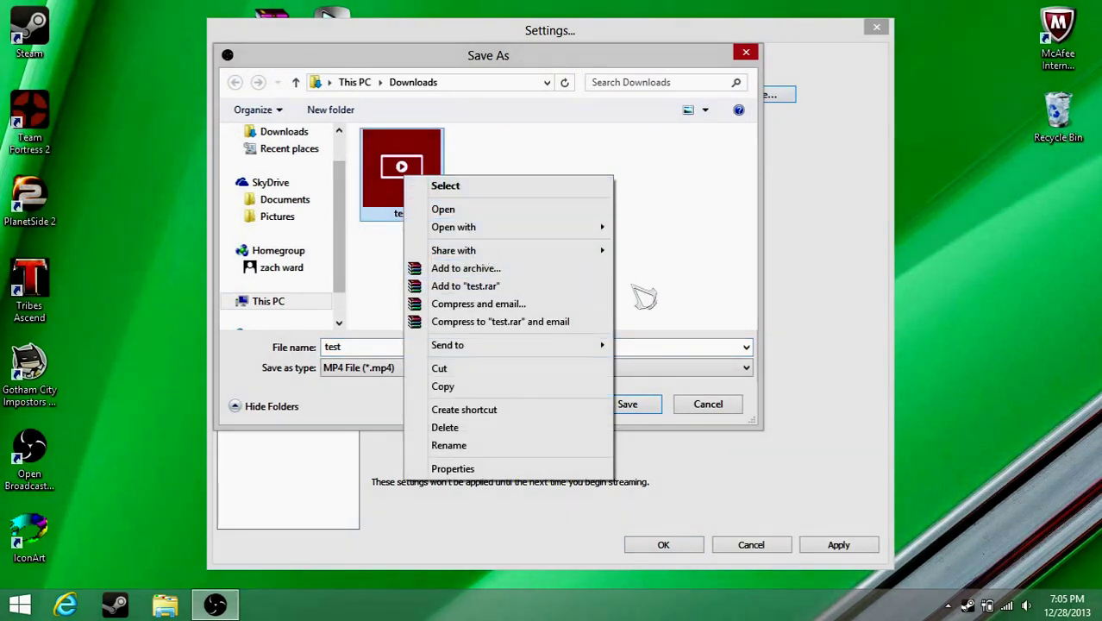
left_click(522, 427)
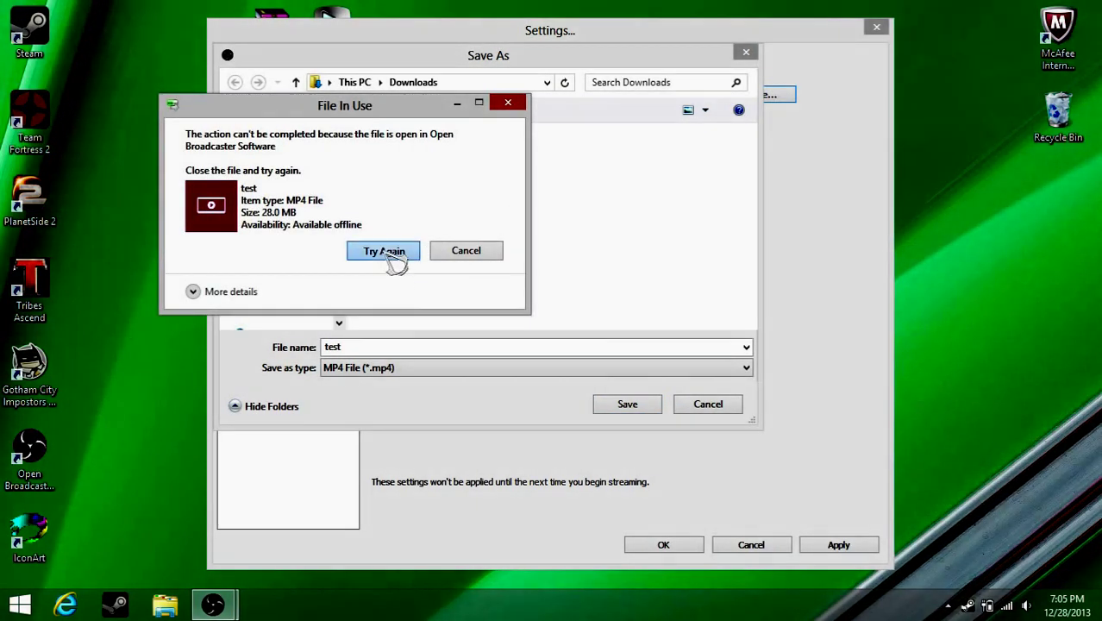
left_click(390, 255)
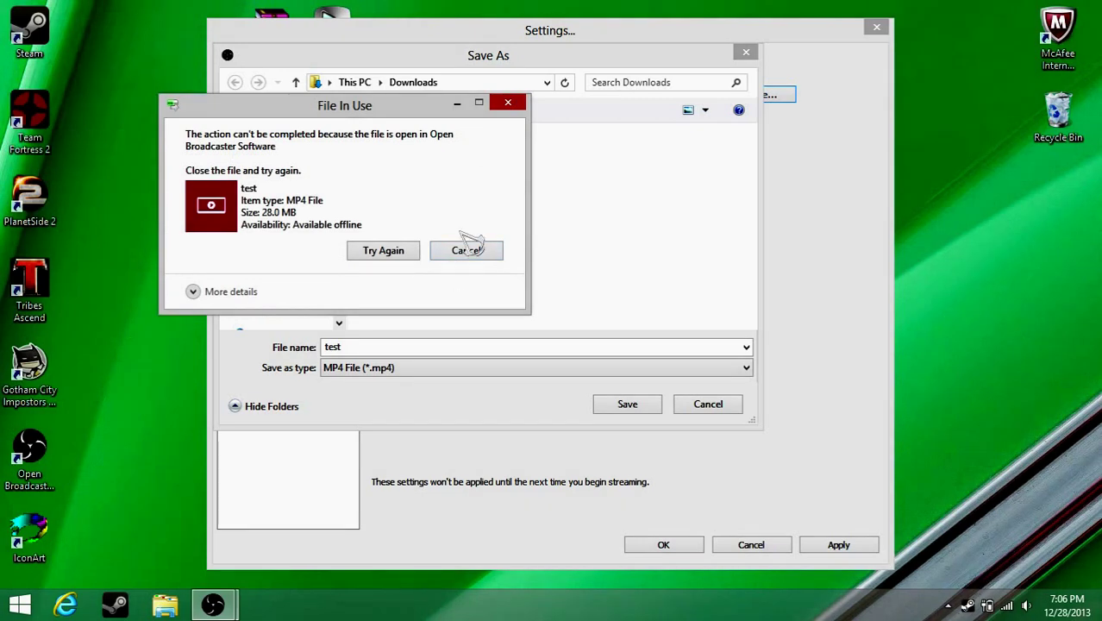
left_click(475, 250)
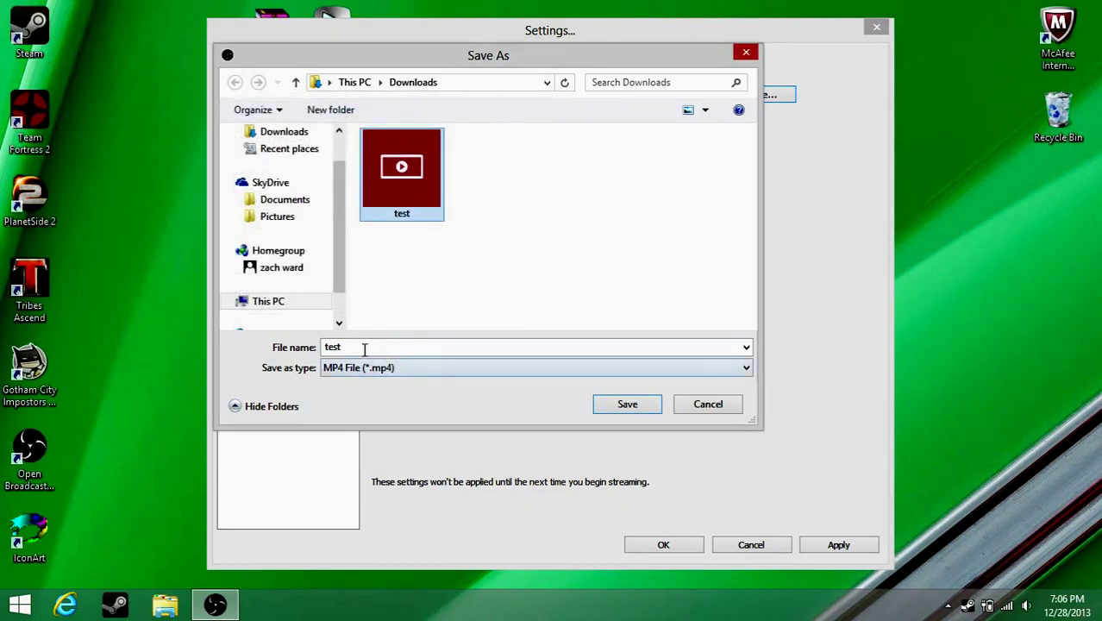
- Save the output file as 'tut' in Downloads, then cancel the Settings dialog
type("tut")
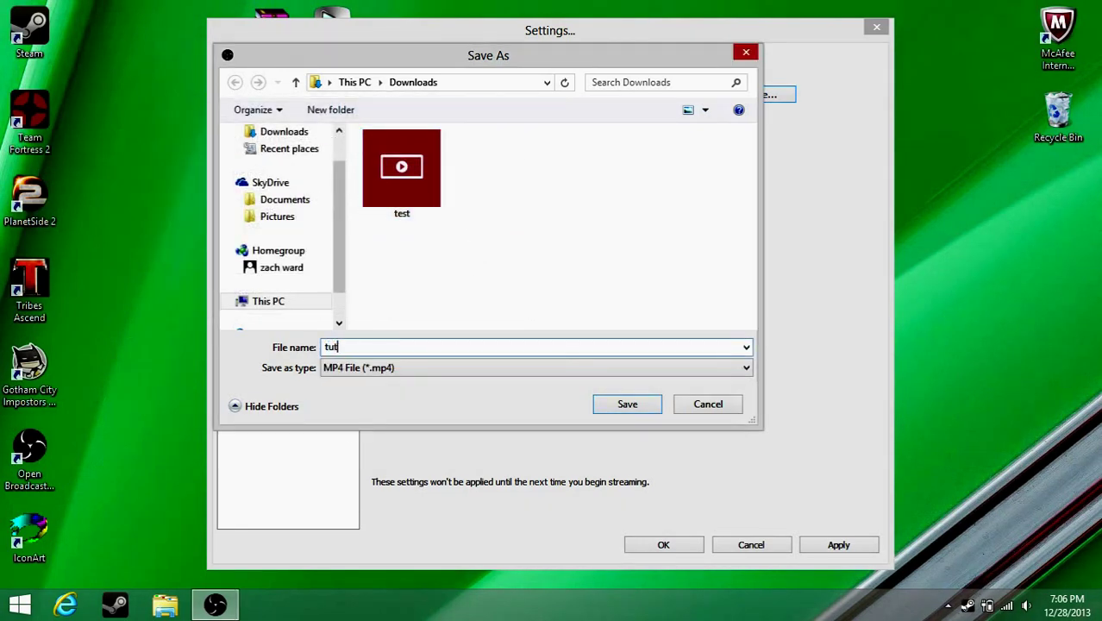
left_click(636, 405)
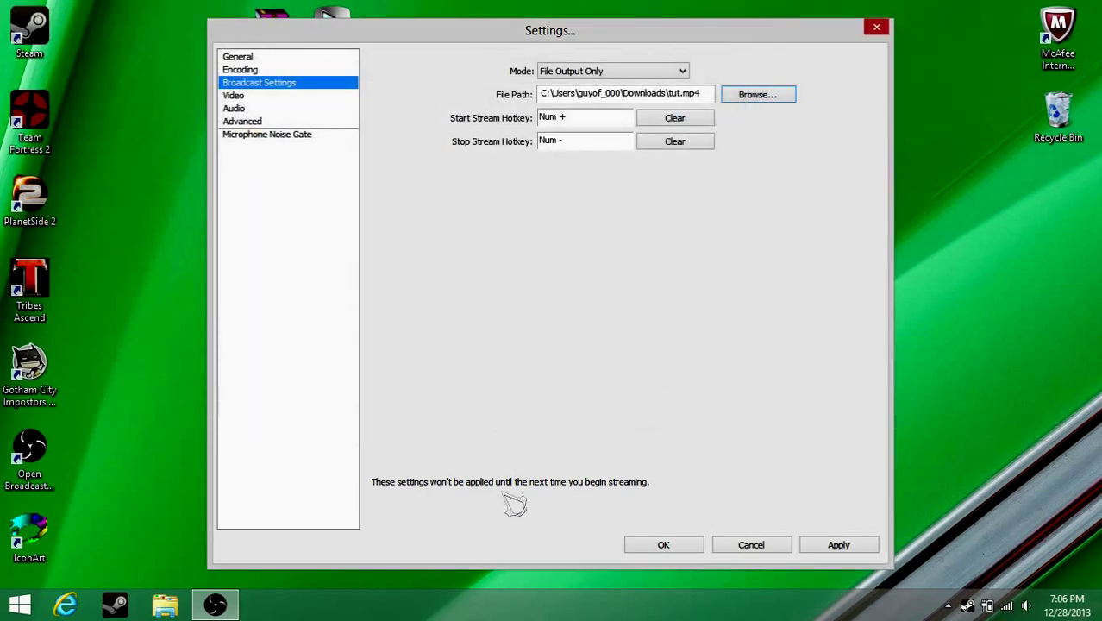
left_click(780, 544)
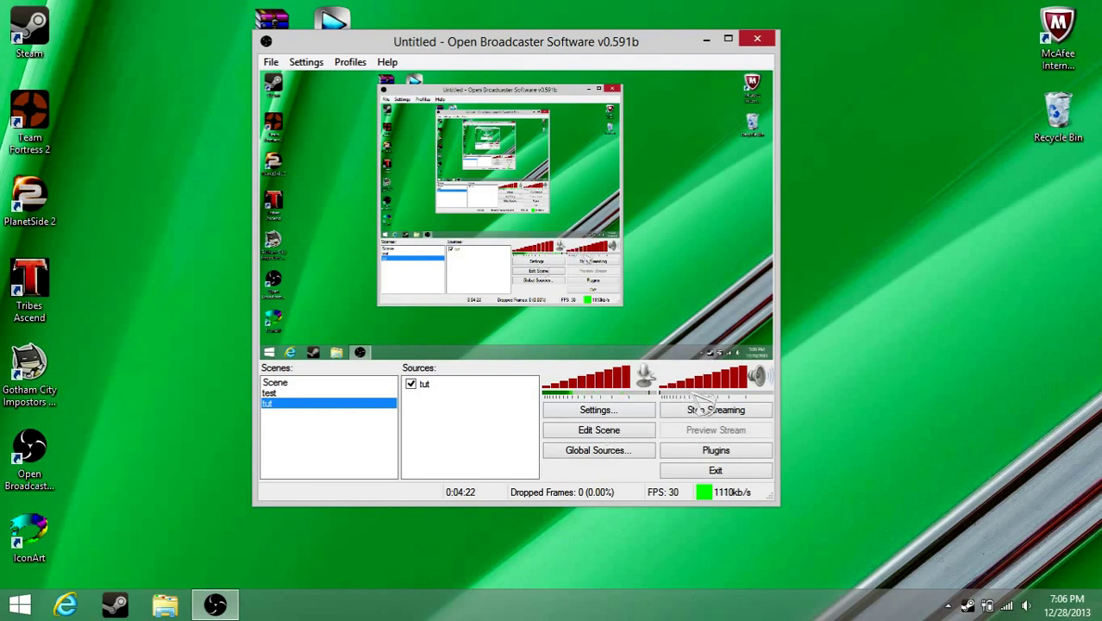
- Stop the stream and reopen the Settings dialog on its General page
left_click(743, 419)
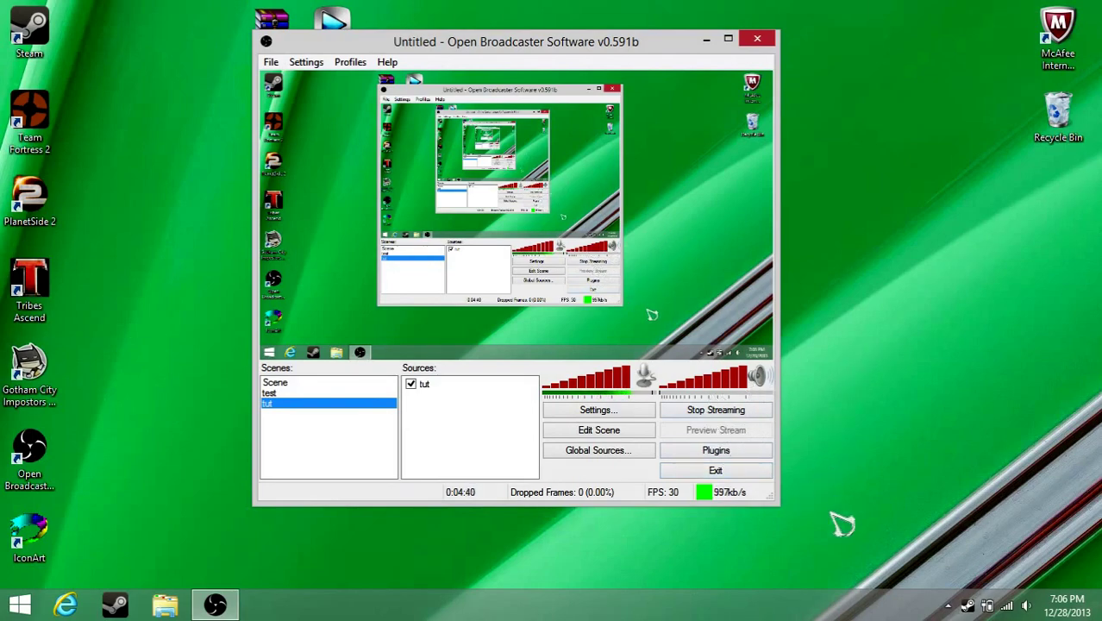
left_click(635, 412)
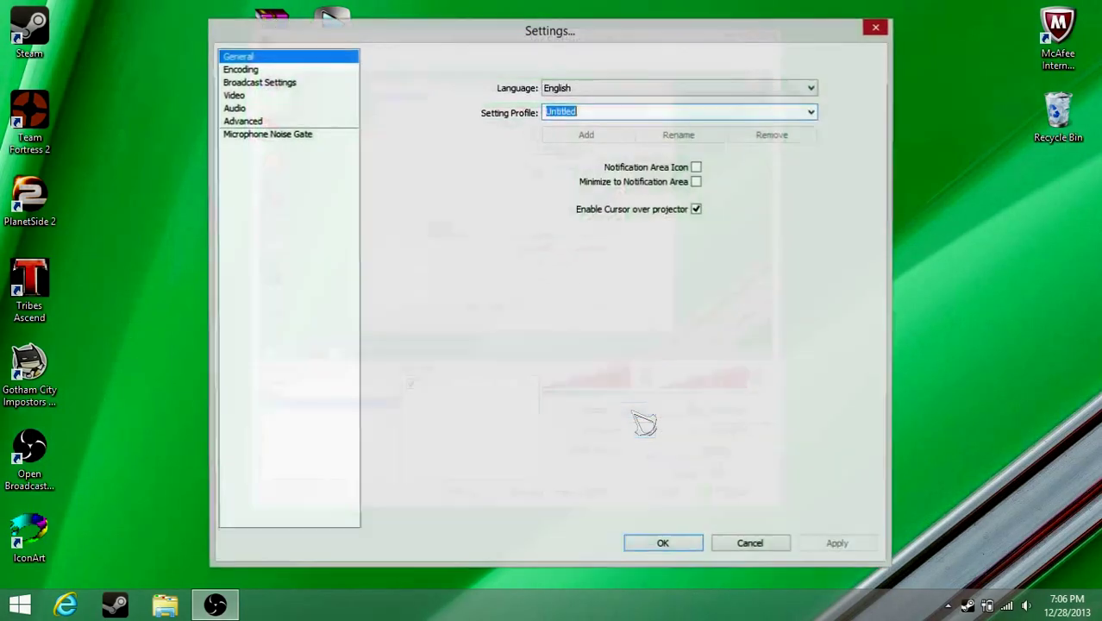
- Check Broadcast Settings shows File Output Only to test.mp4, then close Settings
left_click(277, 83)
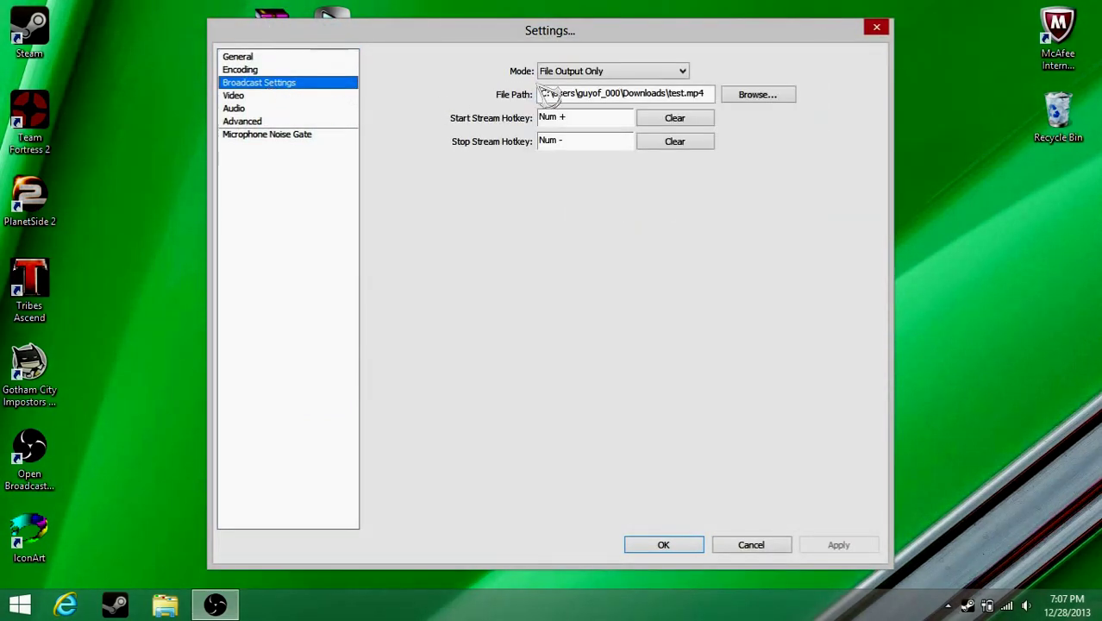
left_click(876, 26)
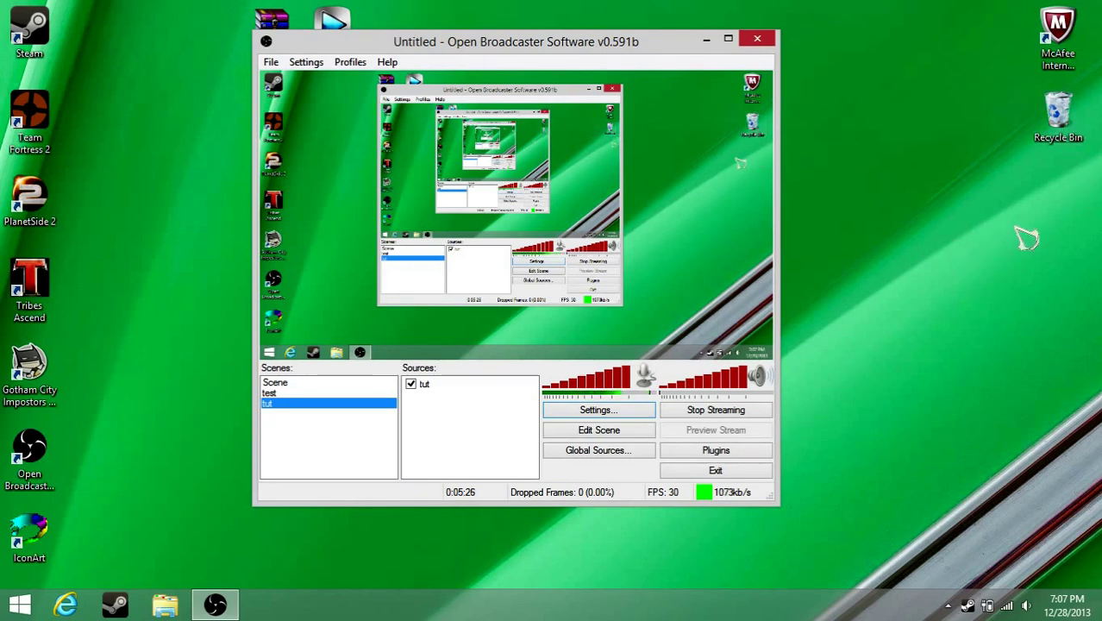
- Move the Recycle Bin icon, then drag the OBS window further right
left_click_drag(1056, 114, 1005, 215)
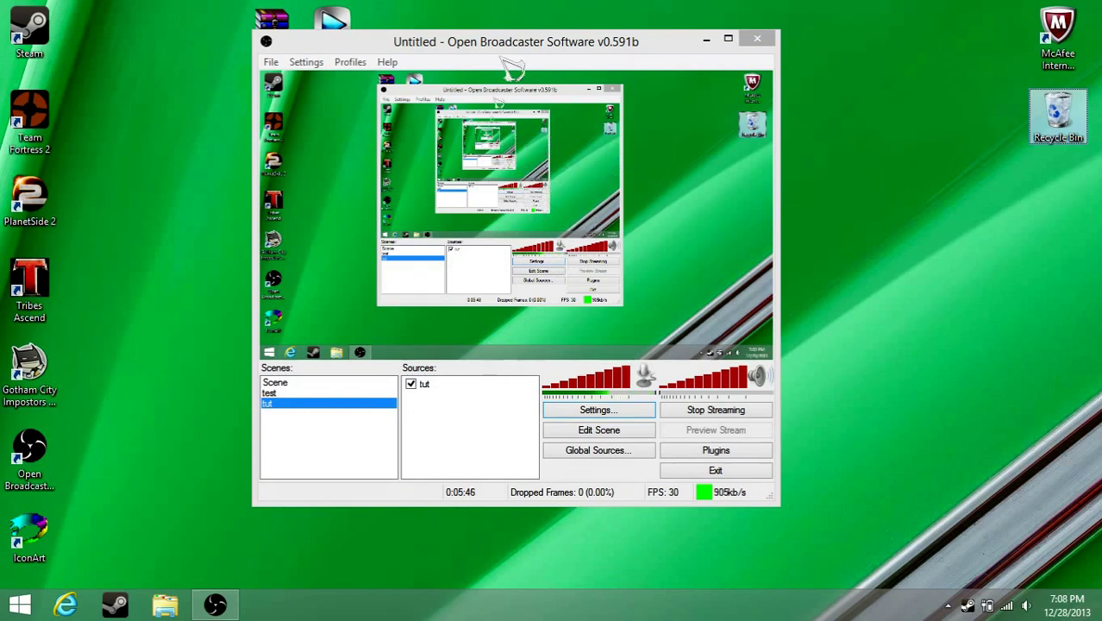
left_click_drag(511, 65, 594, 40)
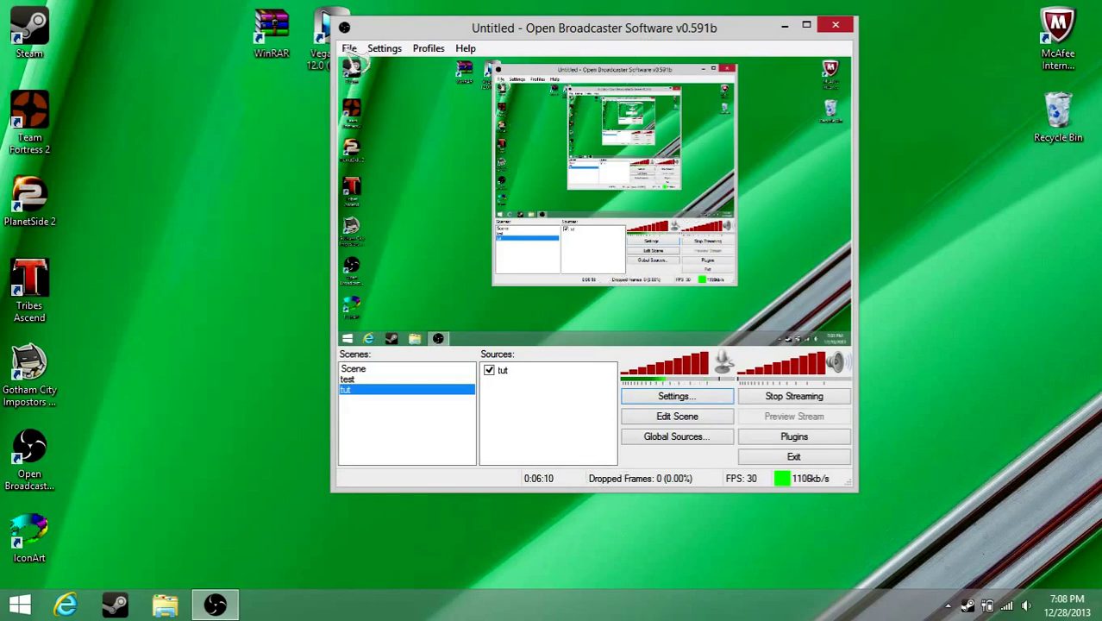
- Browse the File, Settings, Profiles and Help menus, then dismiss them with Esc
left_click(349, 48)
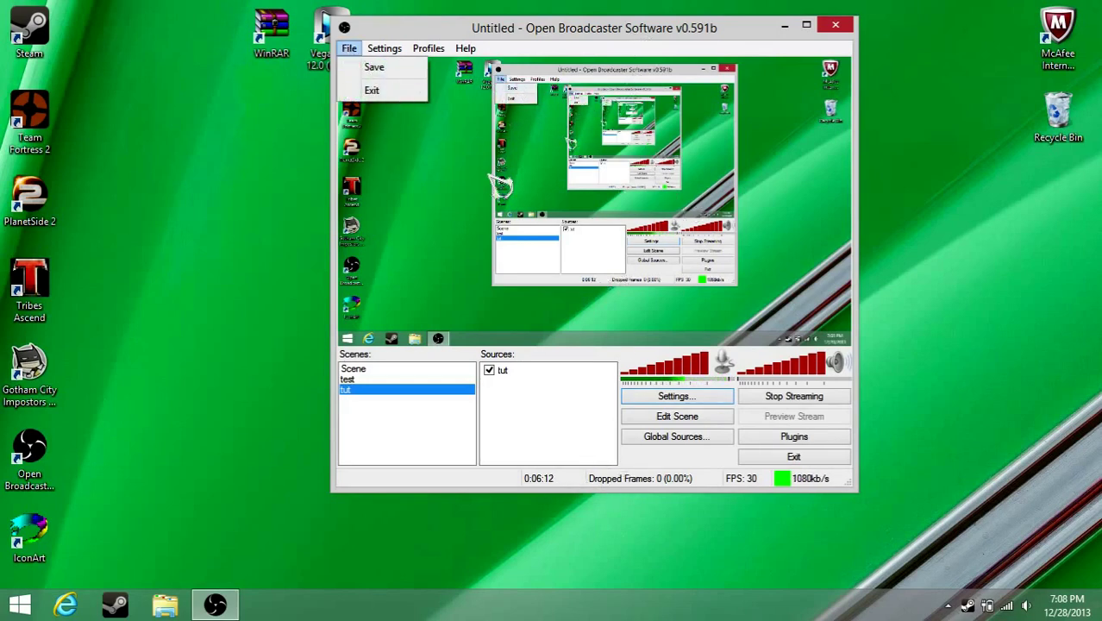
left_click(384, 66)
left_click(381, 48)
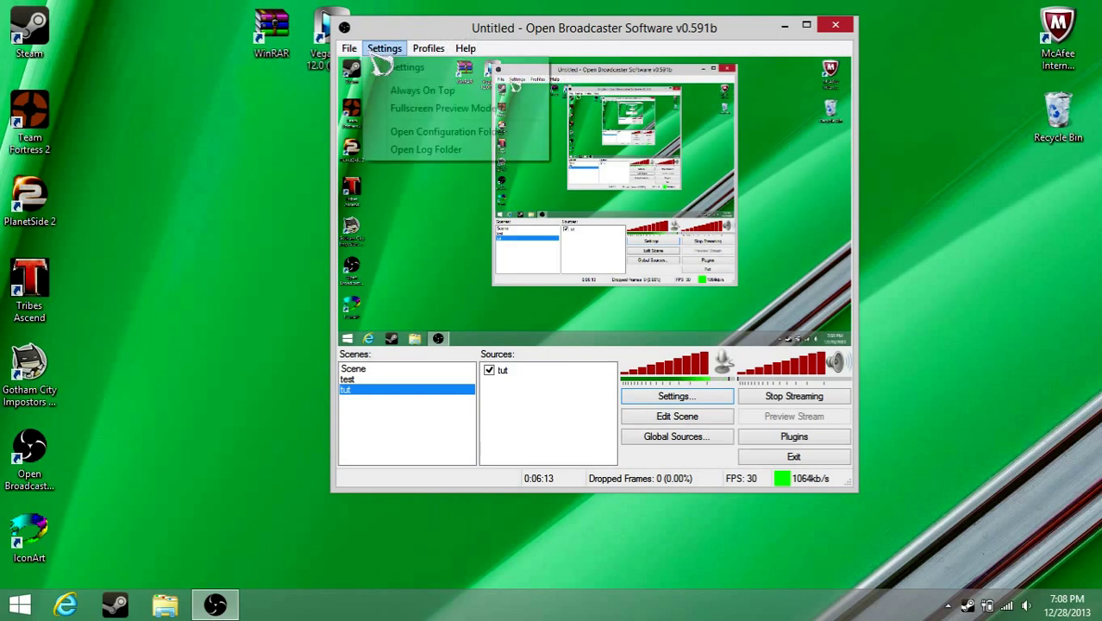
left_click(426, 217)
left_click(428, 48)
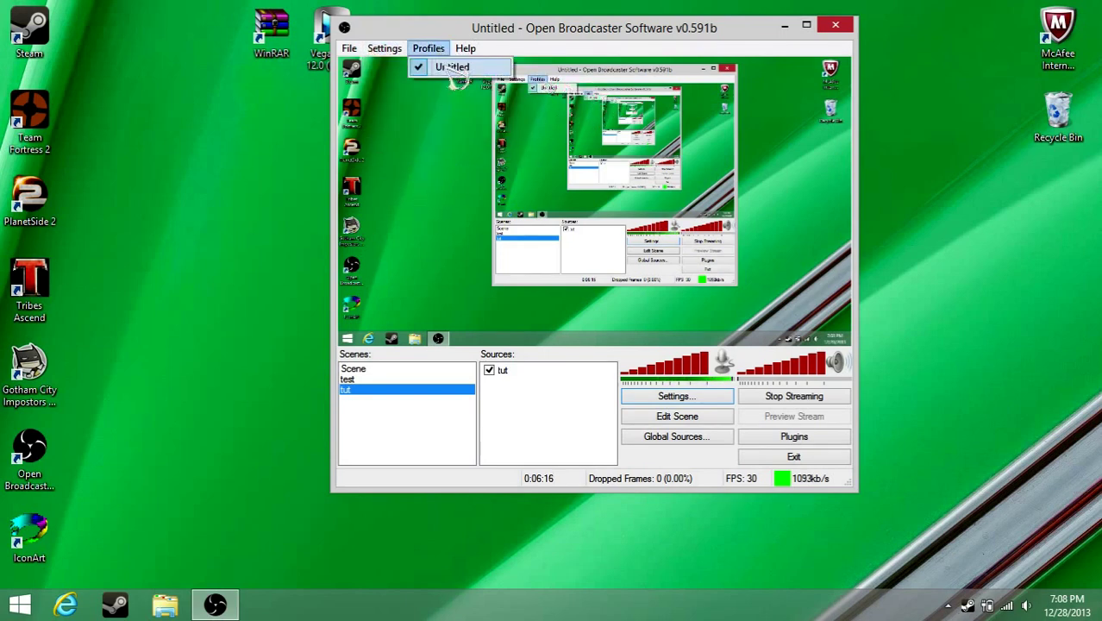
left_click(429, 48)
left_click(466, 48)
key("Escape")
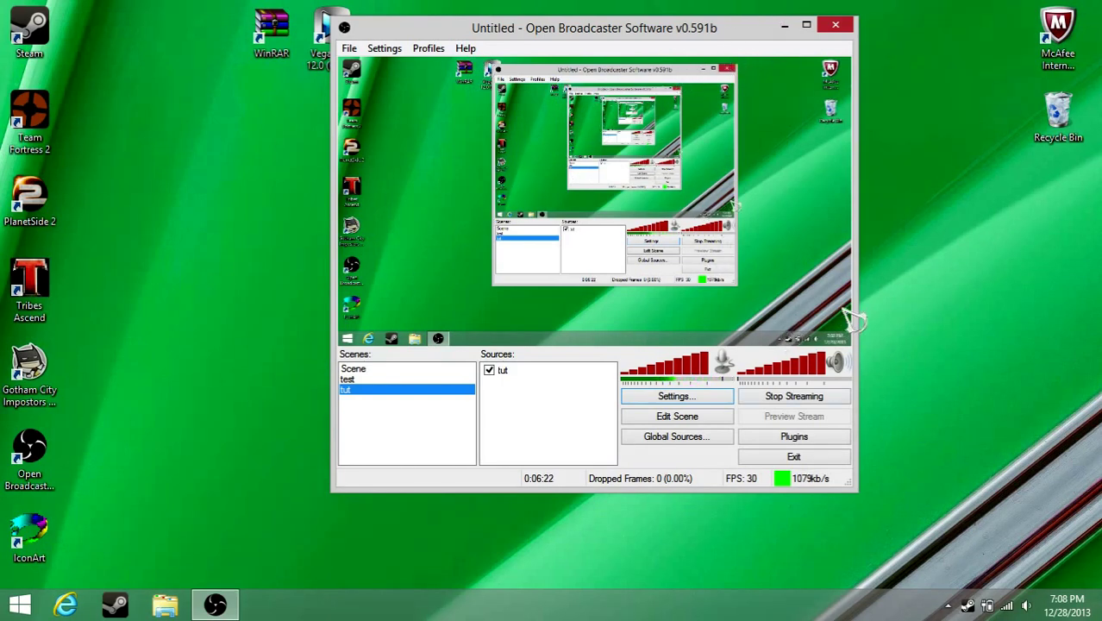
- Confirm Broadcast Settings show File Output Only mode saving to test.mp4, then close Settings
left_click(678, 398)
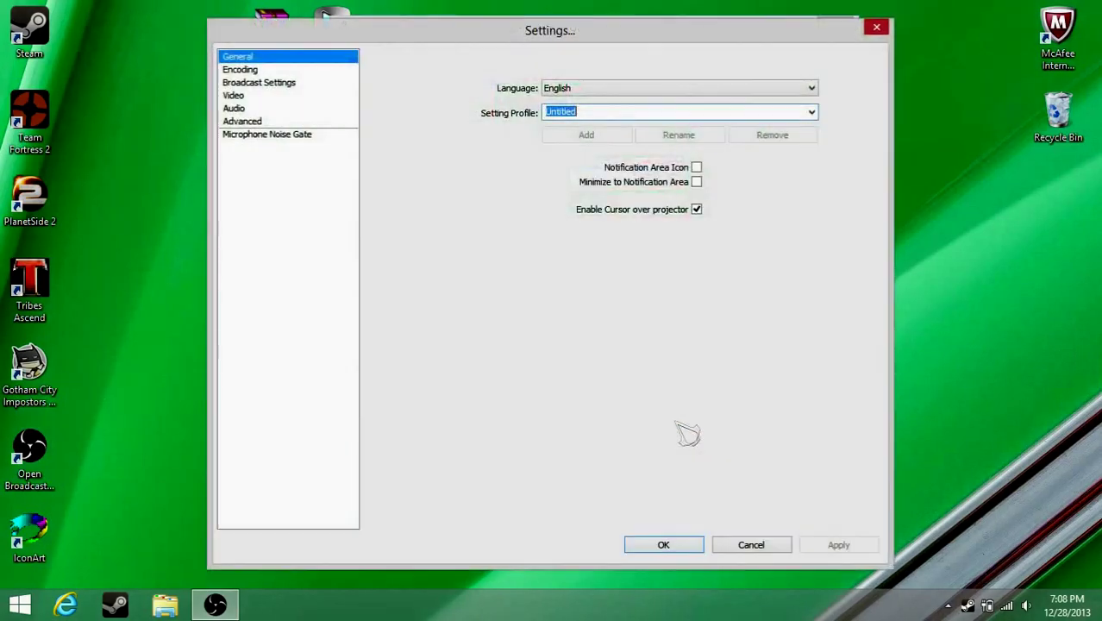
left_click(287, 95)
left_click(302, 82)
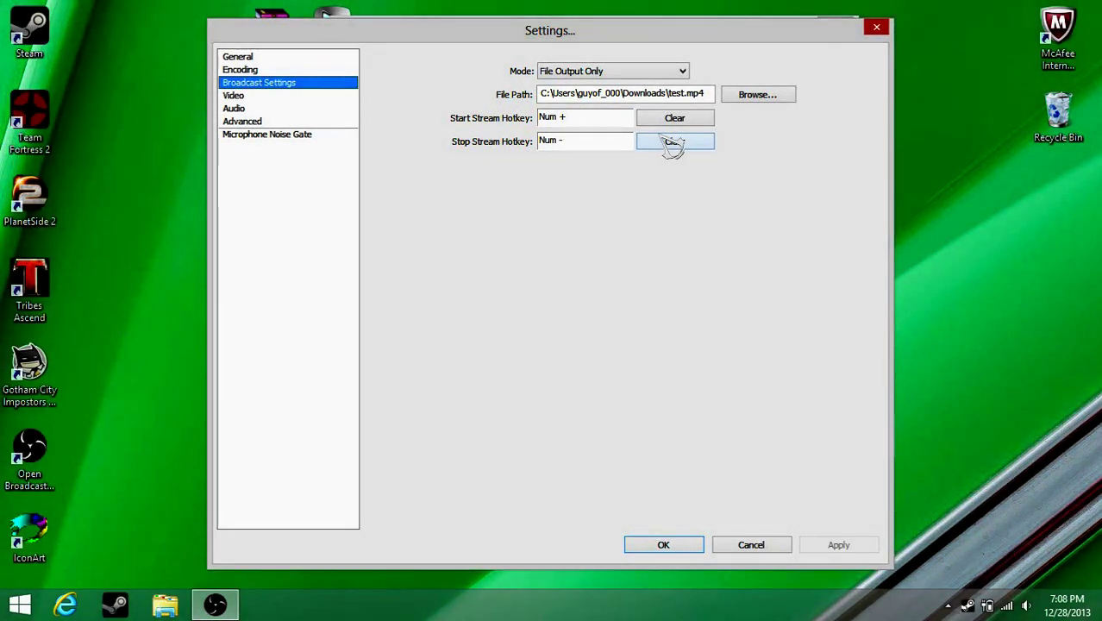
left_click(891, 32)
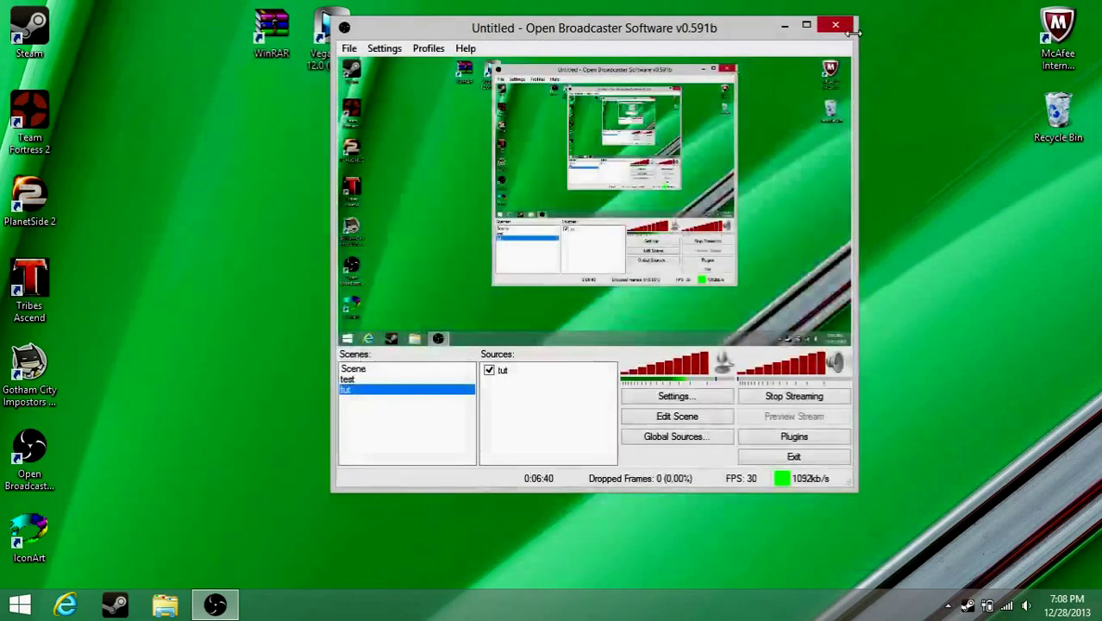